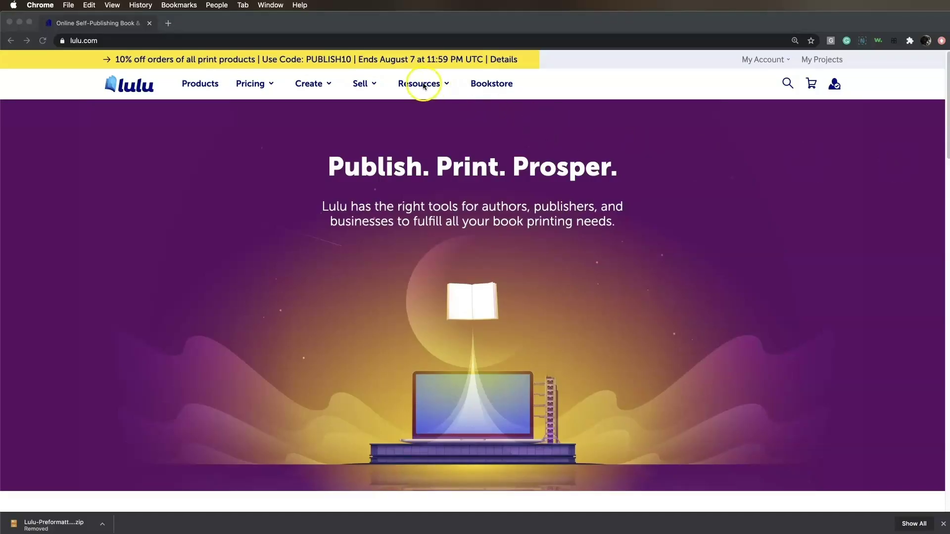
# Step: From the Publishing Toolkit's Preformatted Interior Pages section, download Lulu-Preformatted-Blank-Interior-Pages.zip (84 KB)
pyautogui.click(423, 86)
pyautogui.click(417, 112)
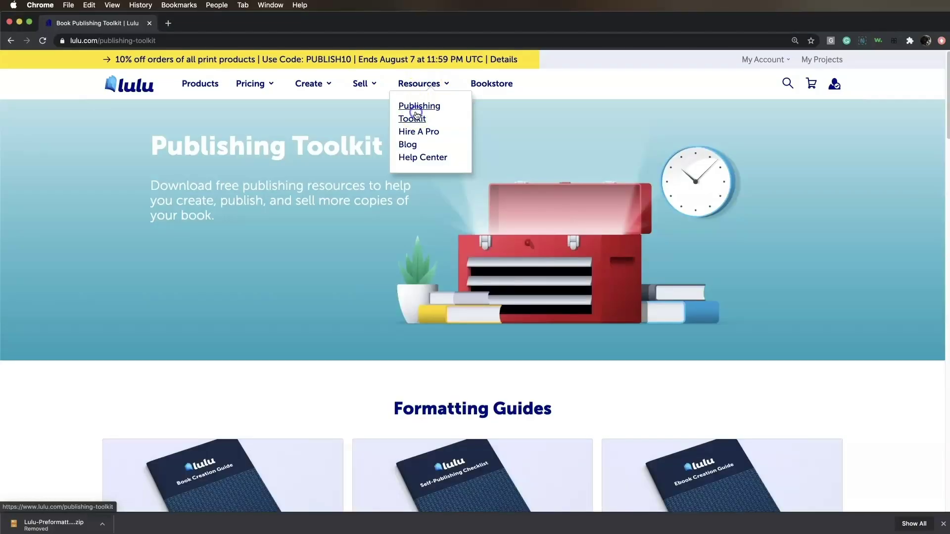
pyautogui.click(879, 155)
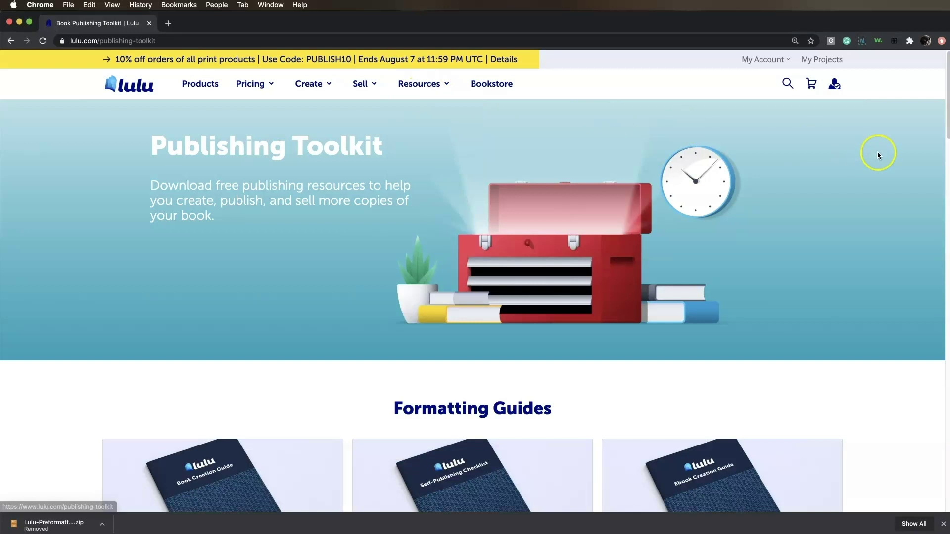
pyautogui.scroll(-15, 878, 155)
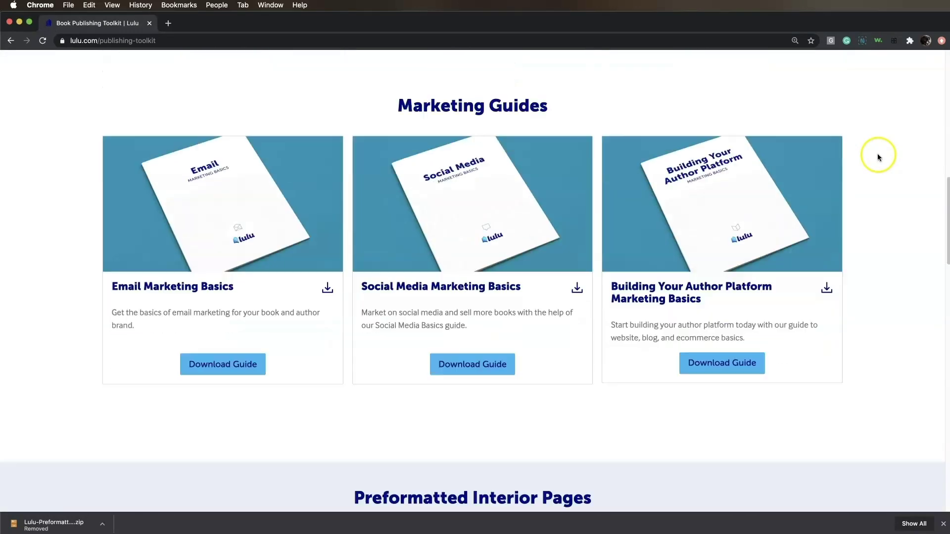
pyautogui.scroll(-1, 877, 157)
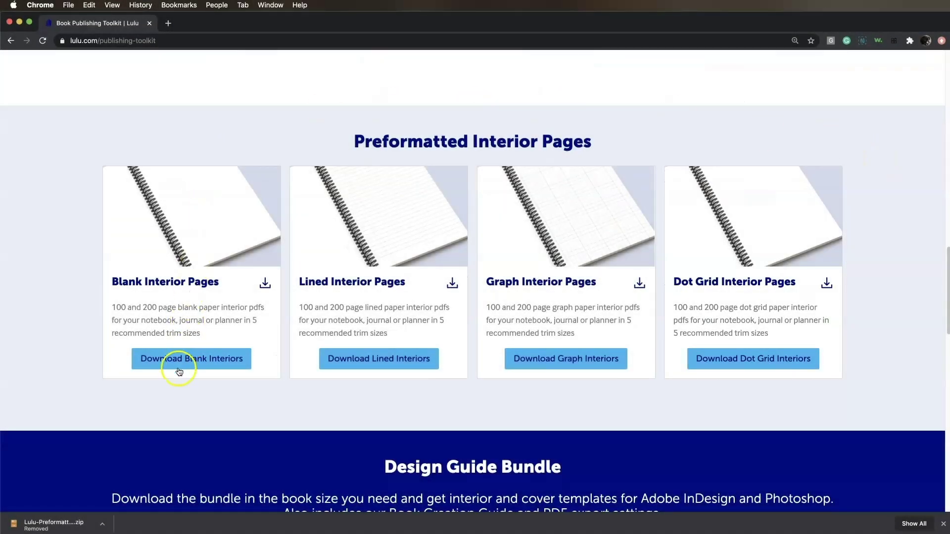
pyautogui.click(179, 362)
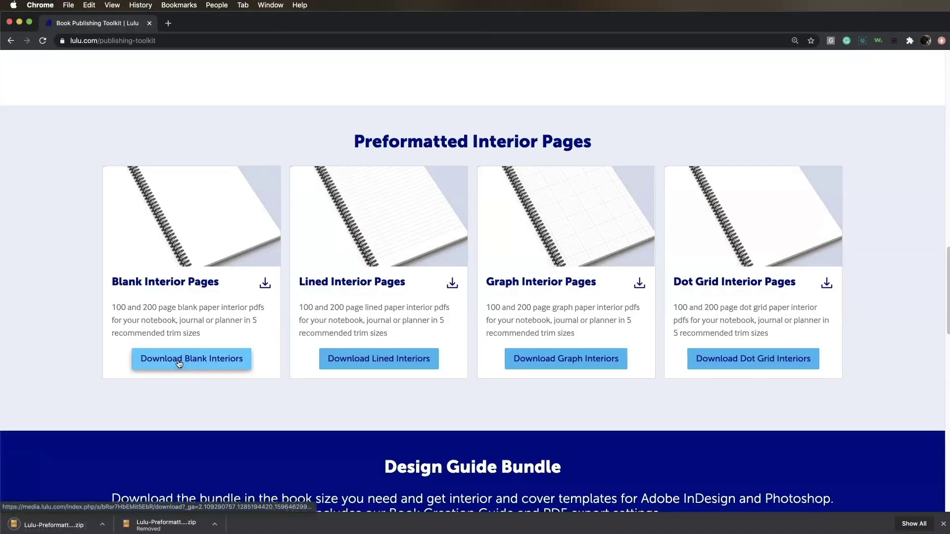
pyautogui.click(102, 525)
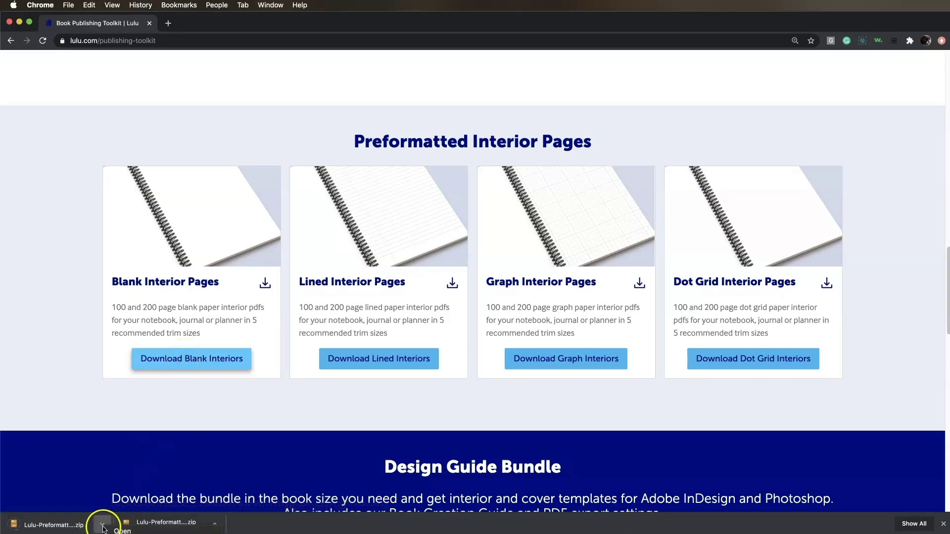
# Step: Unzip the blank interior pages download and expand its folders to reveal the 200- and 100-page PDFs
pyautogui.click(129, 510)
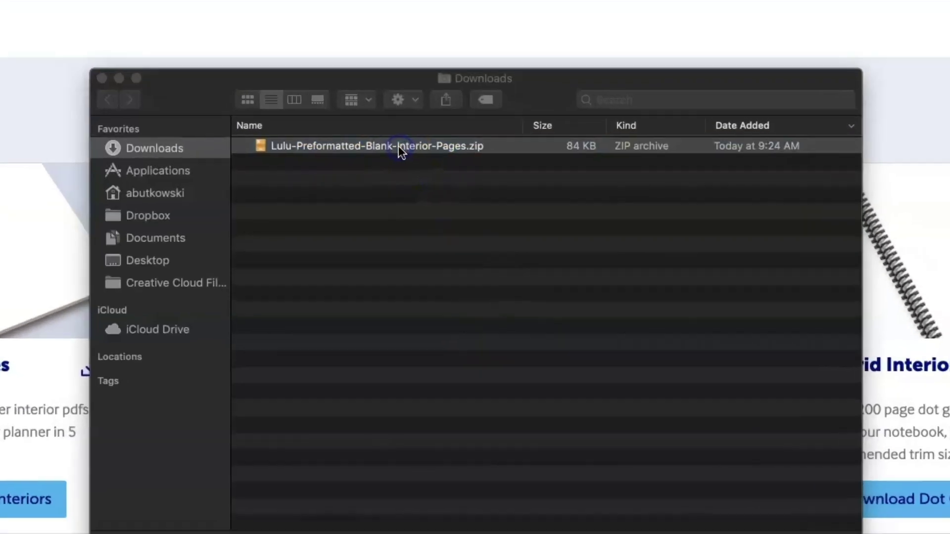
pyautogui.doubleClick(399, 146)
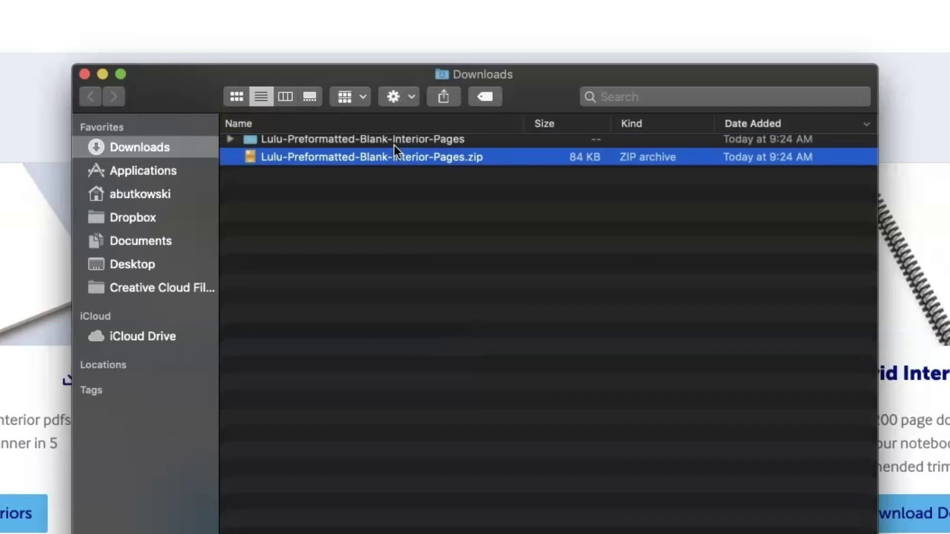
pyautogui.click(241, 146)
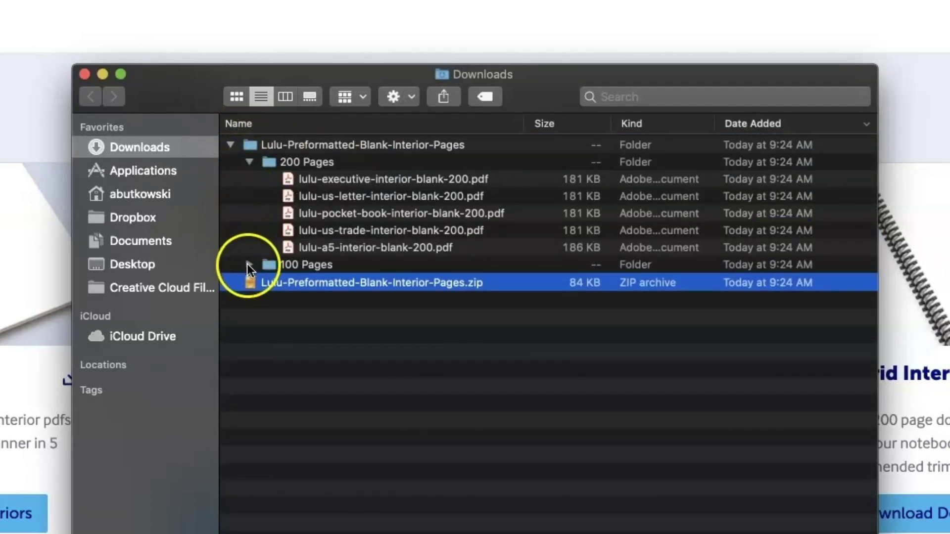
pyautogui.click(249, 265)
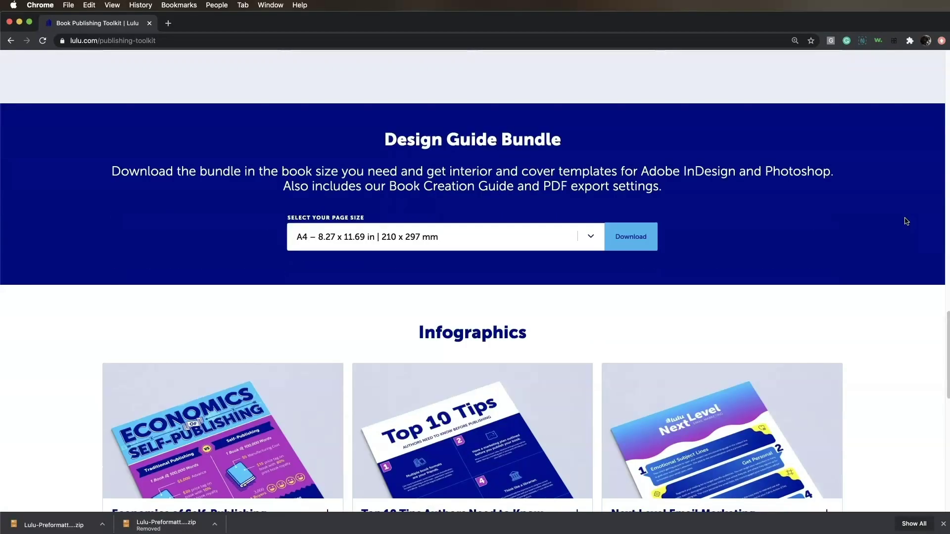
# Step: Pick the US Trade 6 x 9 in size and download Lulu-Book-Template-US-Trade.zip (50.6 MB)
pyautogui.click(590, 239)
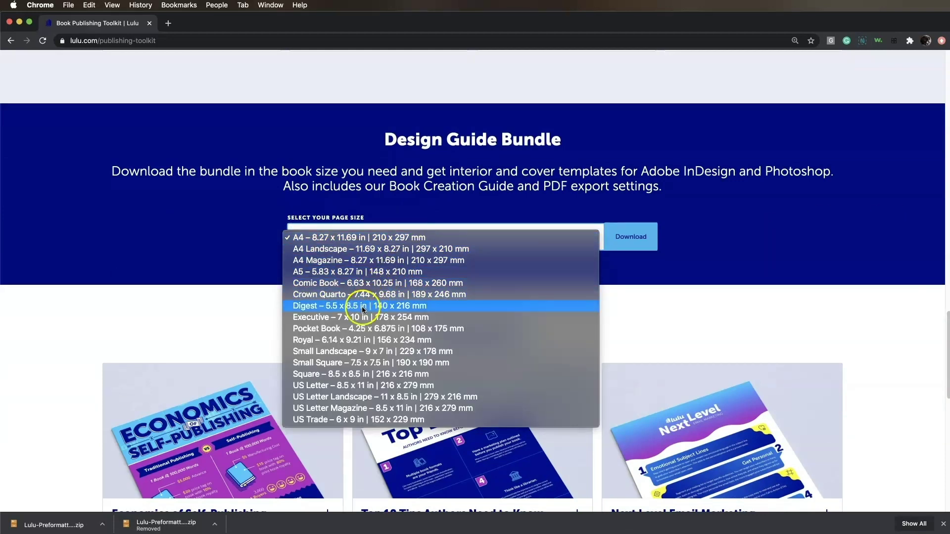
pyautogui.click(349, 419)
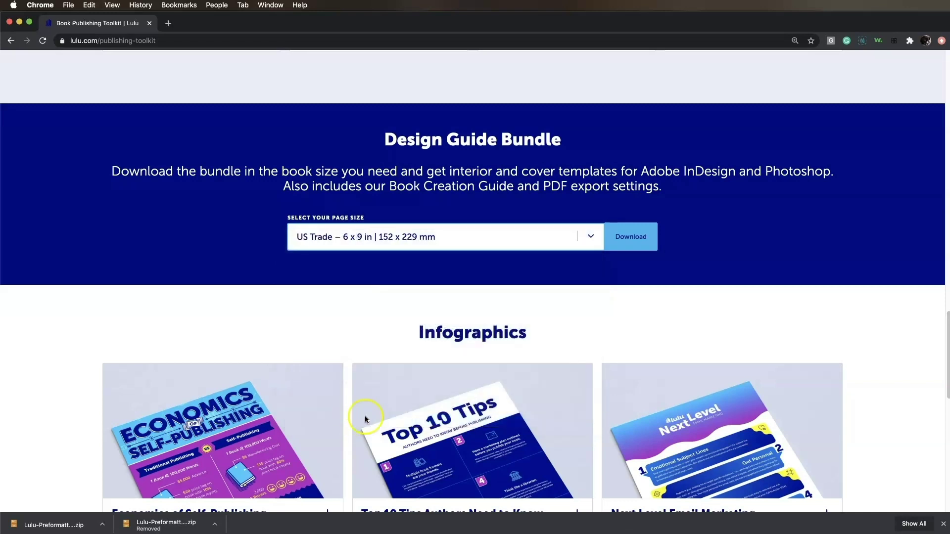
pyautogui.click(631, 237)
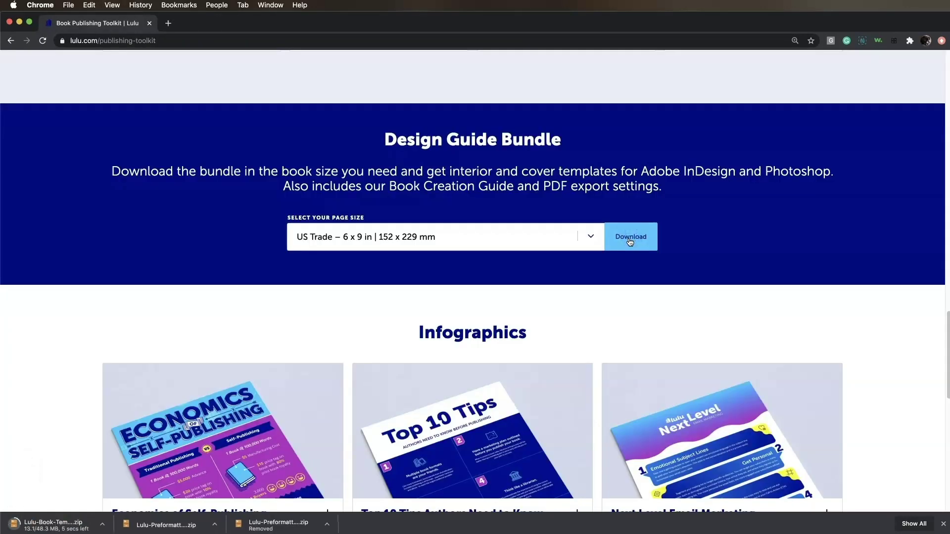
pyautogui.click(102, 523)
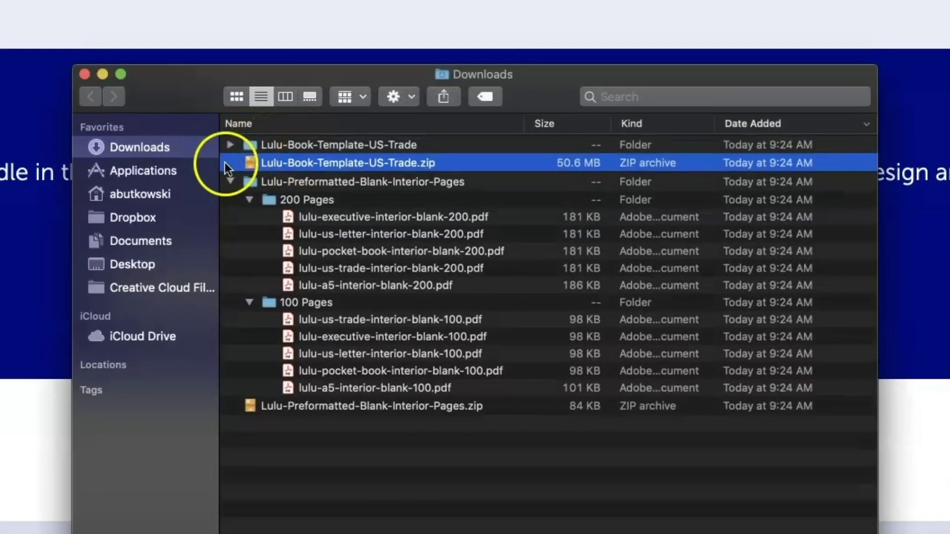
# Step: Open lulu_us_trade_coil_template.indd from the bundle's Cover Templates > Coil > InDesign folder
pyautogui.click(352, 156)
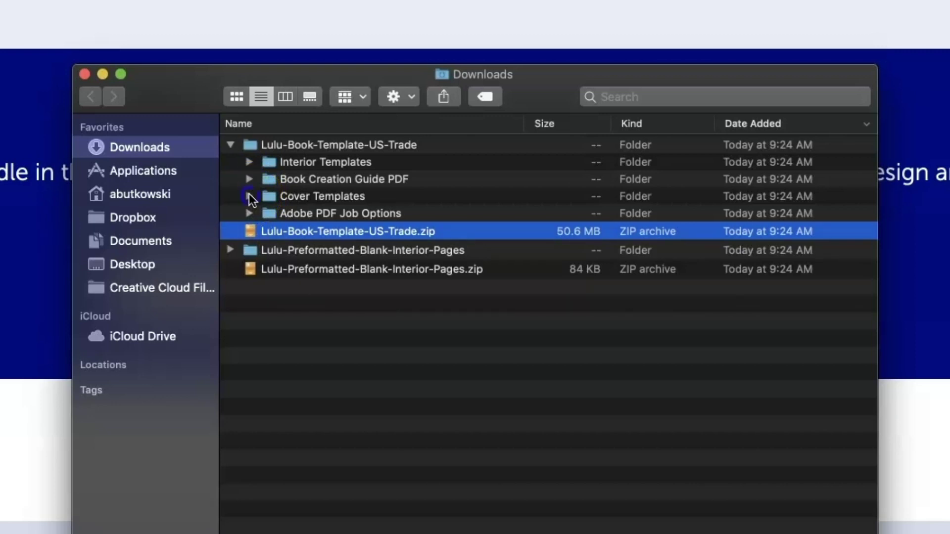
pyautogui.click(249, 196)
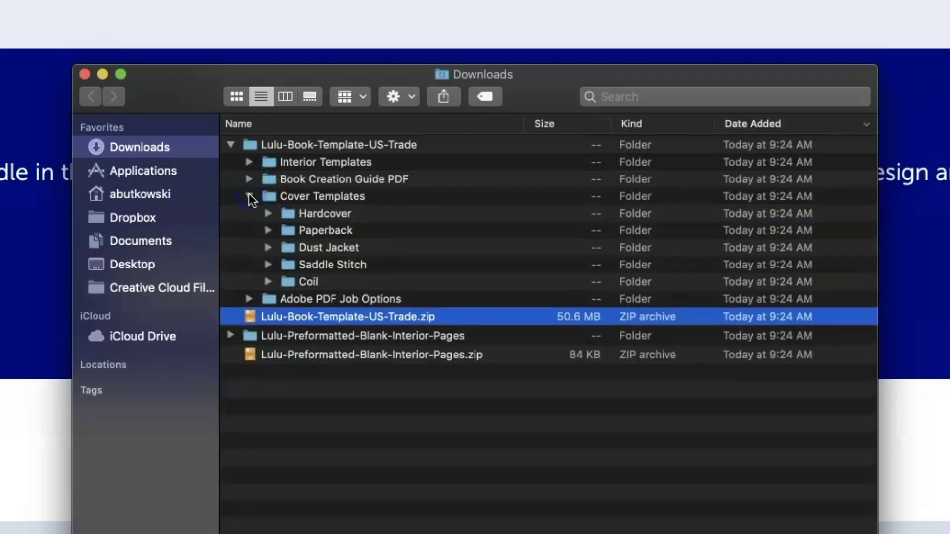
pyautogui.click(268, 282)
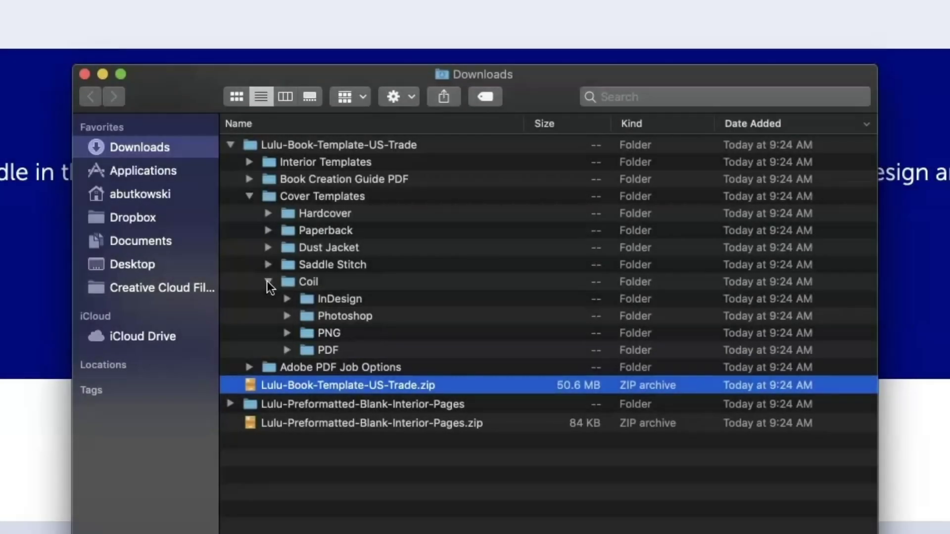
pyautogui.click(286, 298)
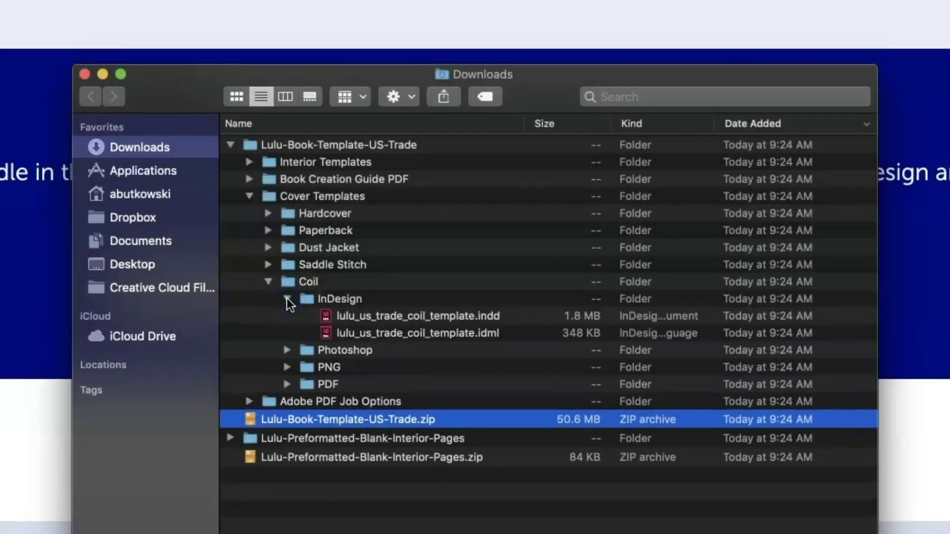
pyautogui.click(404, 317)
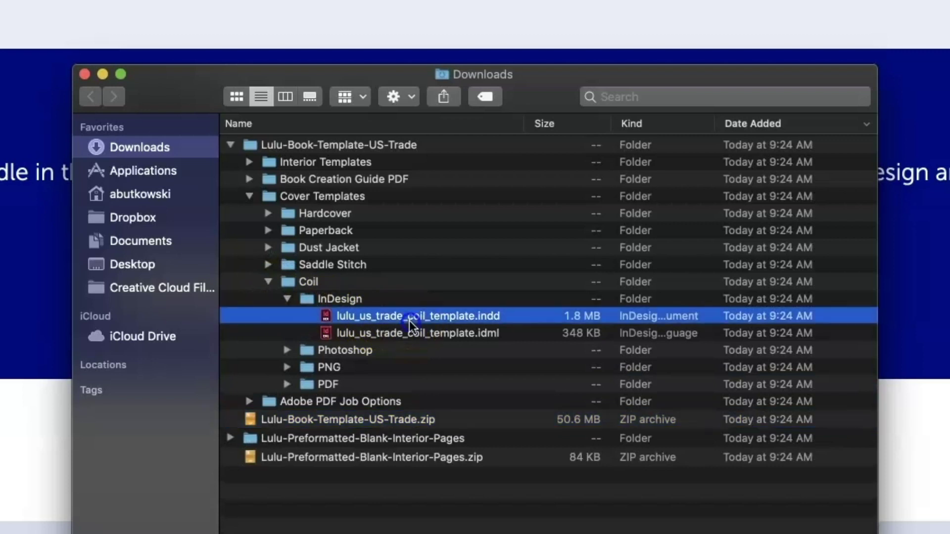
pyautogui.doubleClick(467, 315)
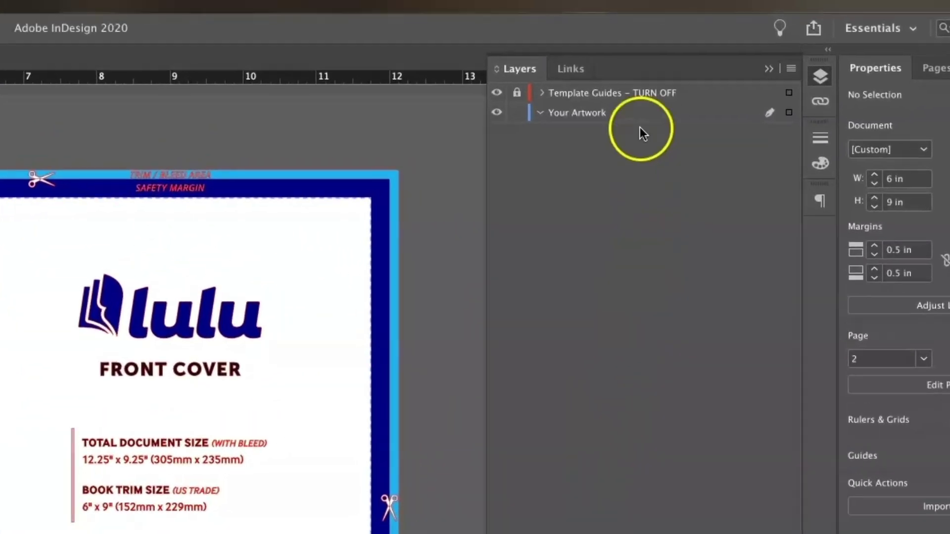
# Step: Make Your Artwork the target layer, leaving the Template Guides – TURN OFF layer locked
pyautogui.click(635, 94)
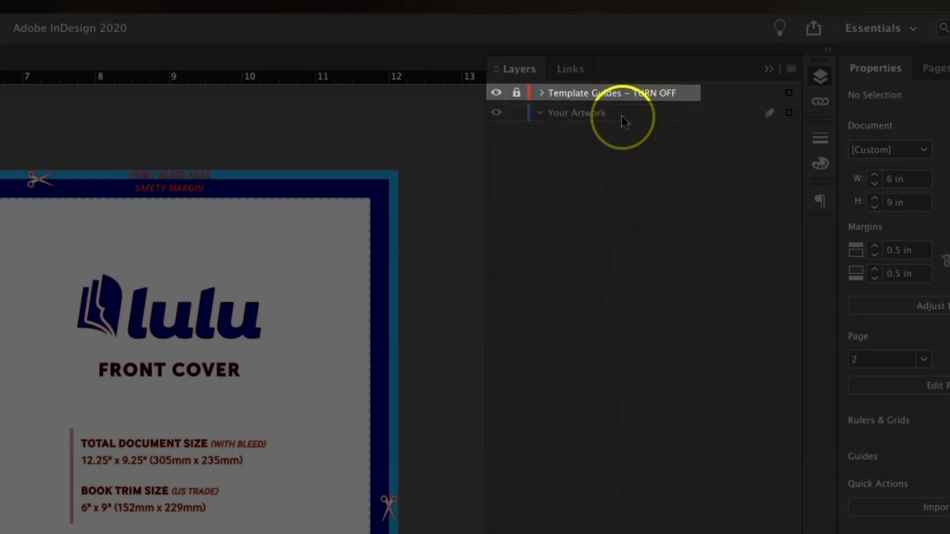
pyautogui.click(622, 117)
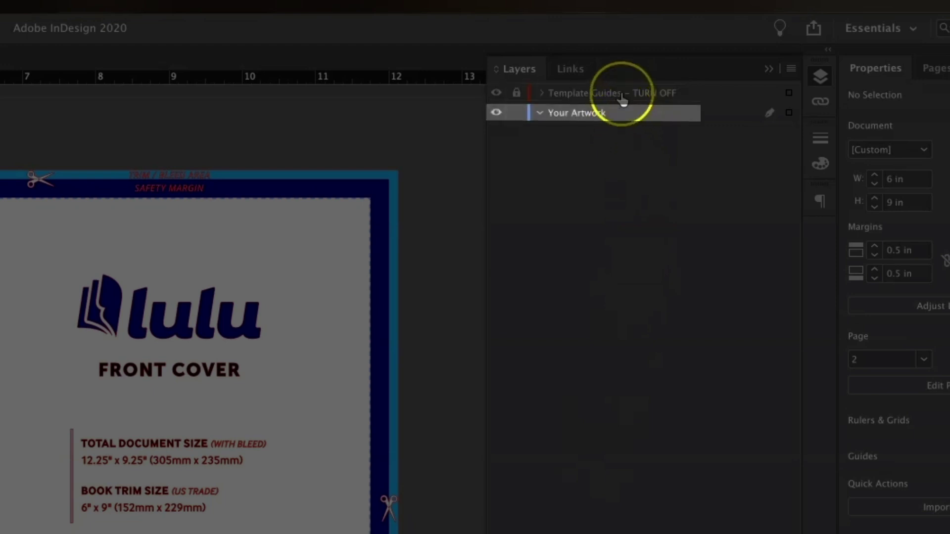
pyautogui.click(599, 115)
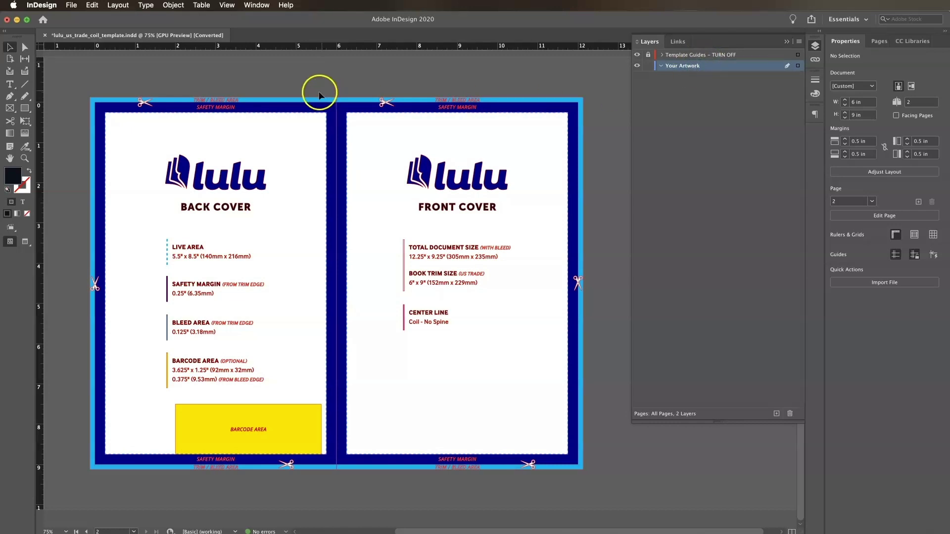
# Step: Place DailyCreativity-Cover.ai so it fills the entire 12.25 x 9.25 in cover spread
pyautogui.click(71, 6)
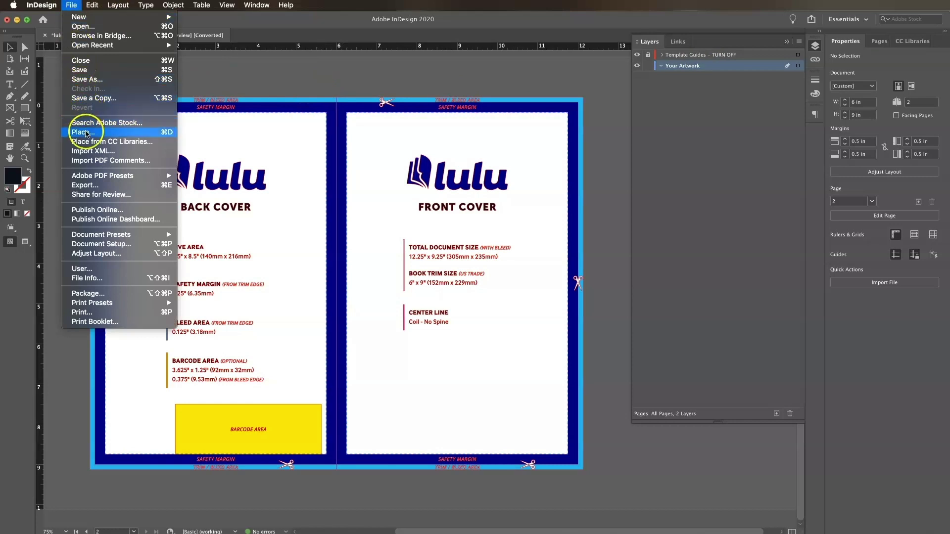
pyautogui.click(83, 132)
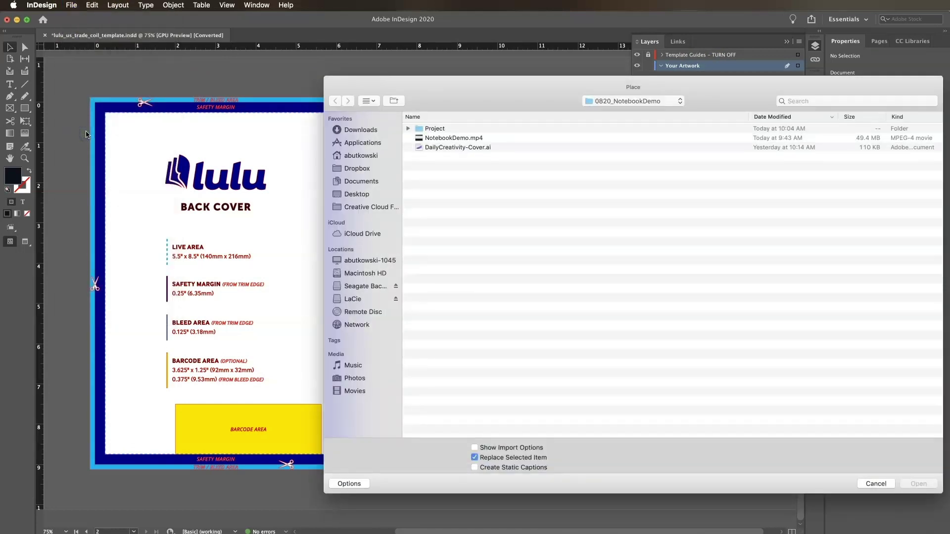
pyautogui.click(485, 148)
pyautogui.click(900, 489)
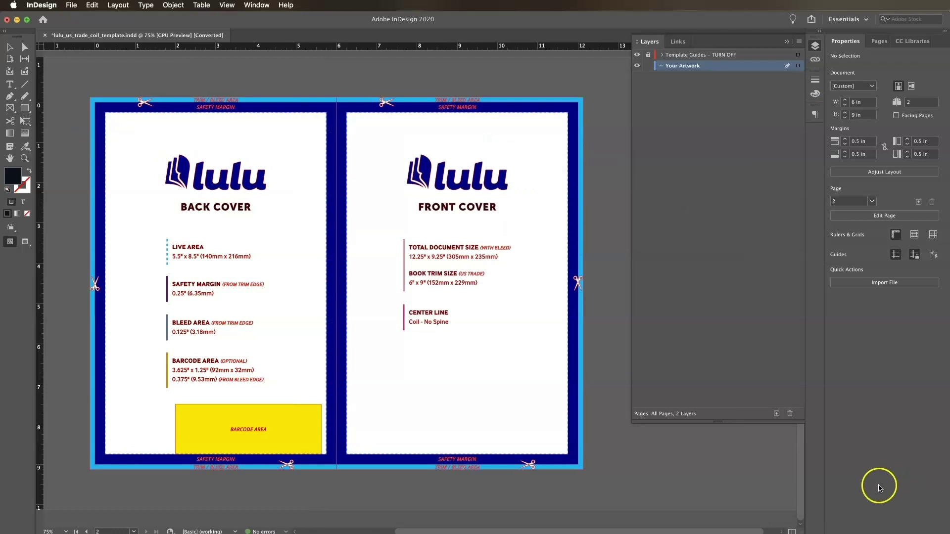
pyautogui.moveTo(879, 488); pyautogui.dragTo(90, 97)
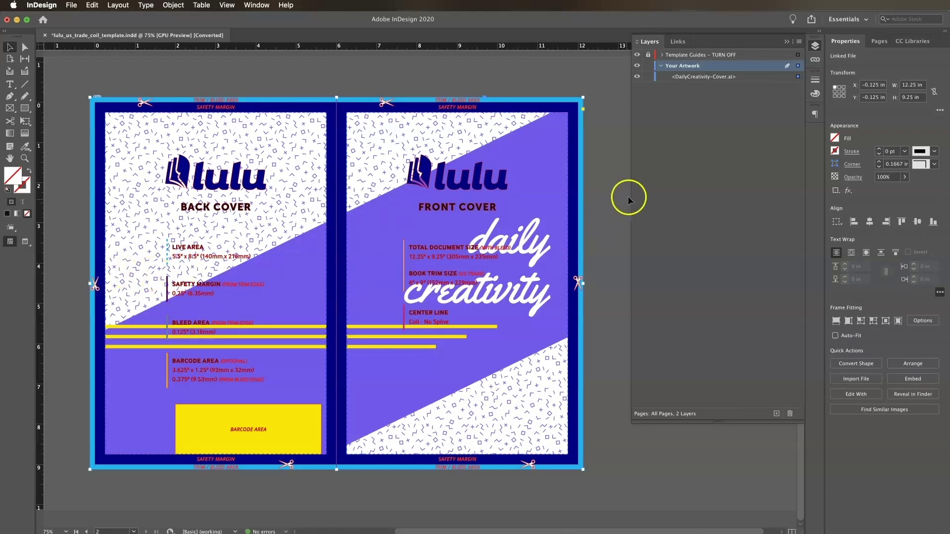
# Step: Turn off visibility of the Template Guides – TURN OFF layer
pyautogui.click(637, 55)
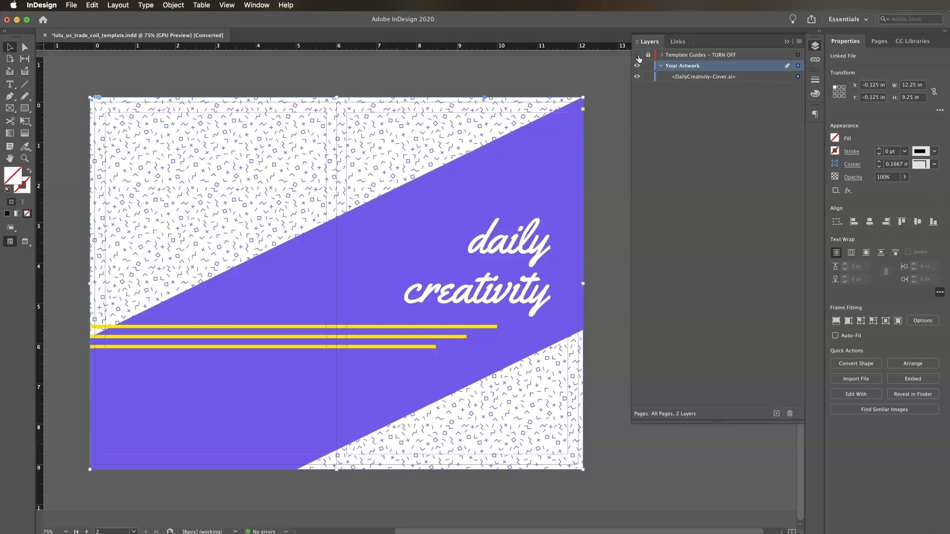
# Step: Load the Lulu-High-Res-Outlines.flst flattener preset (1200 ppi line art, 300 ppi gradients) from the template folder
pyautogui.click(92, 5)
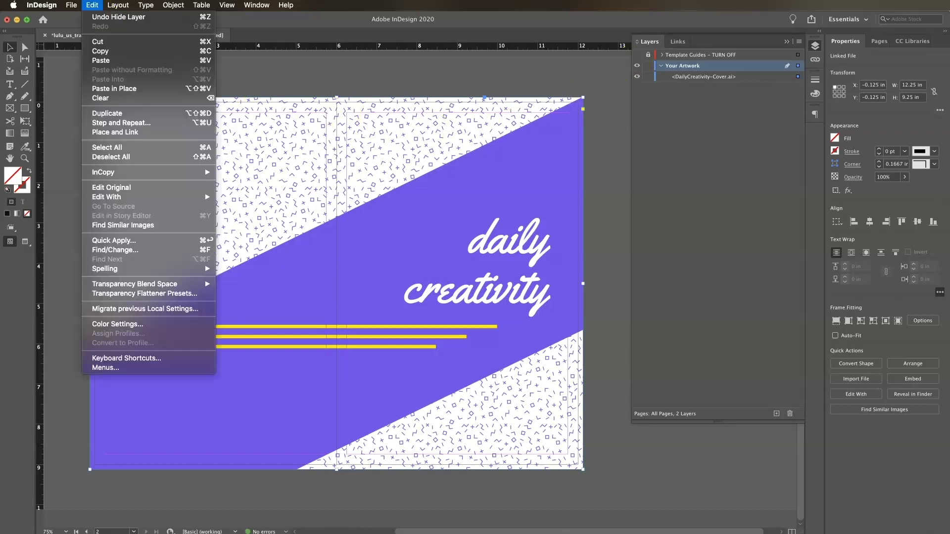
pyautogui.click(155, 294)
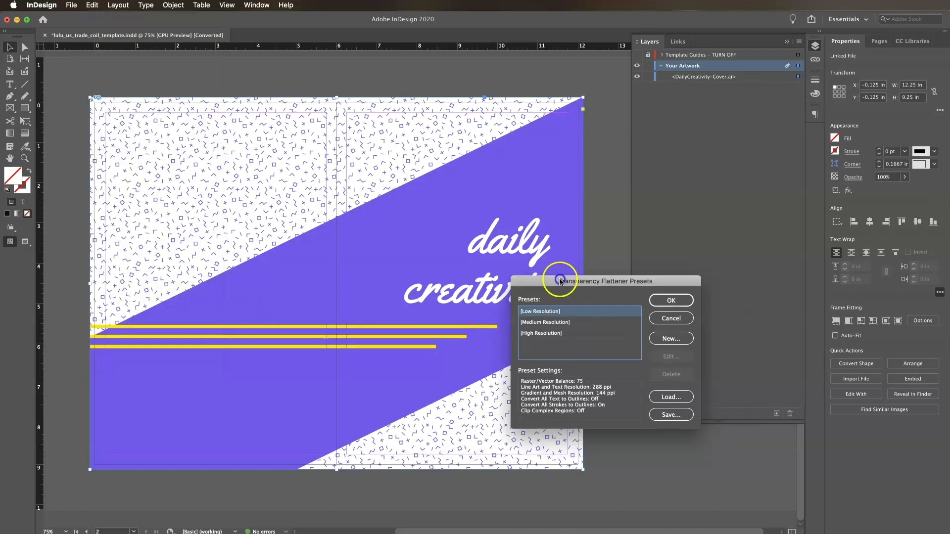
pyautogui.moveTo(595, 287); pyautogui.dragTo(390, 218)
pyautogui.click(484, 332)
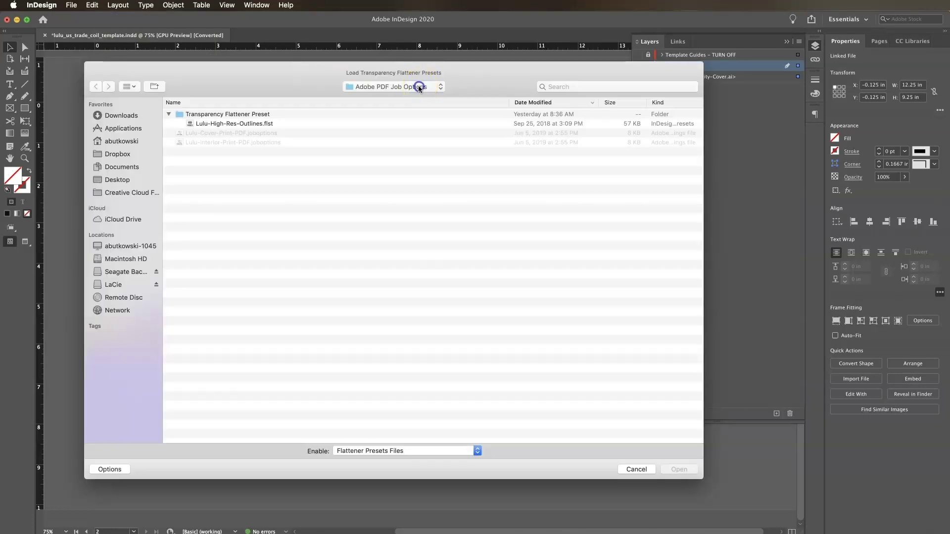
pyautogui.click(417, 87)
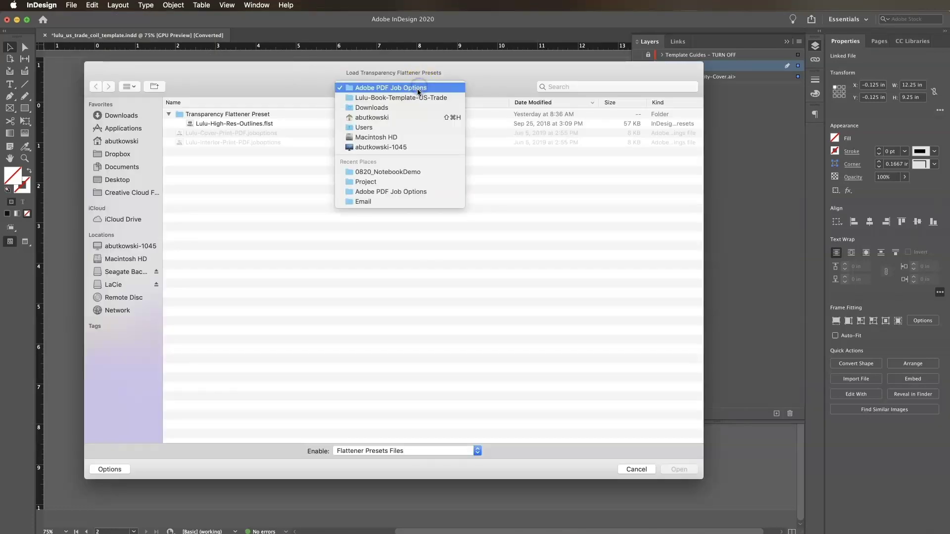
pyautogui.click(416, 98)
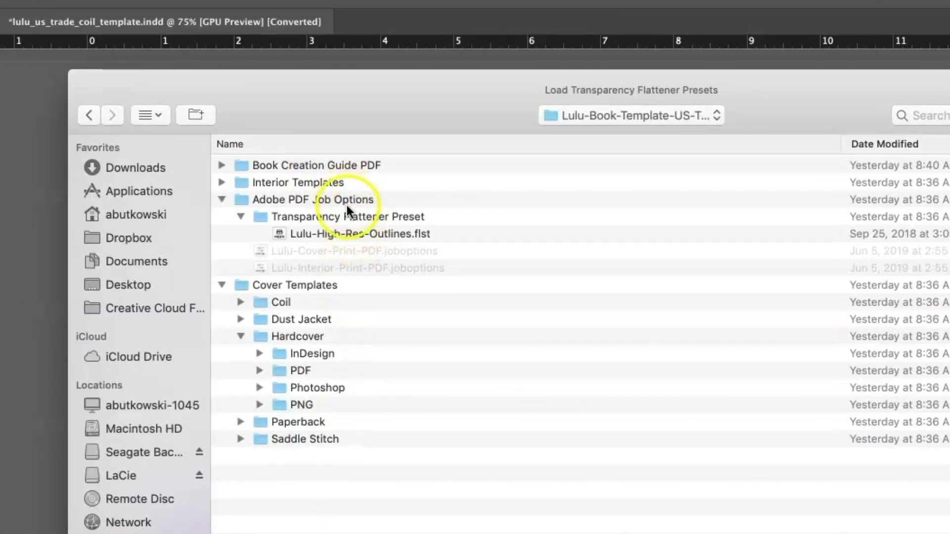
pyautogui.click(359, 234)
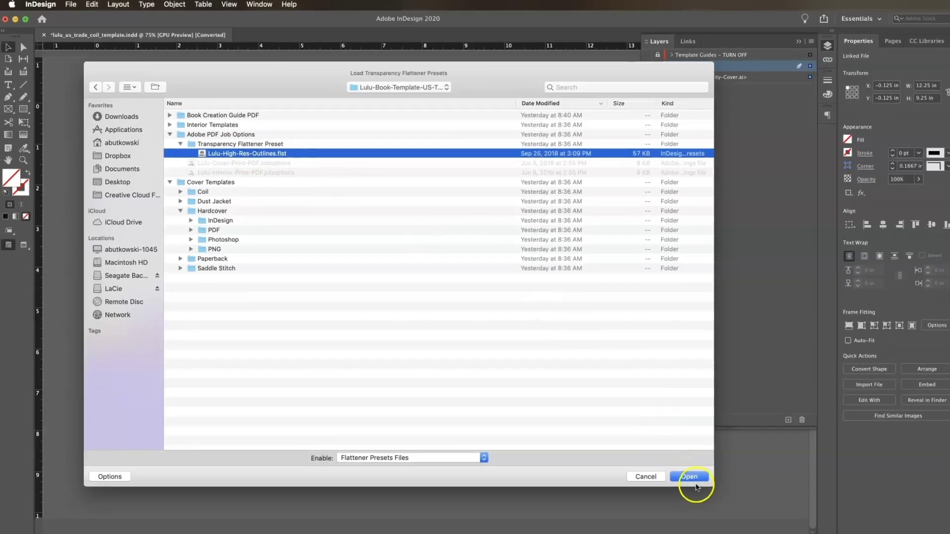
pyautogui.click(694, 478)
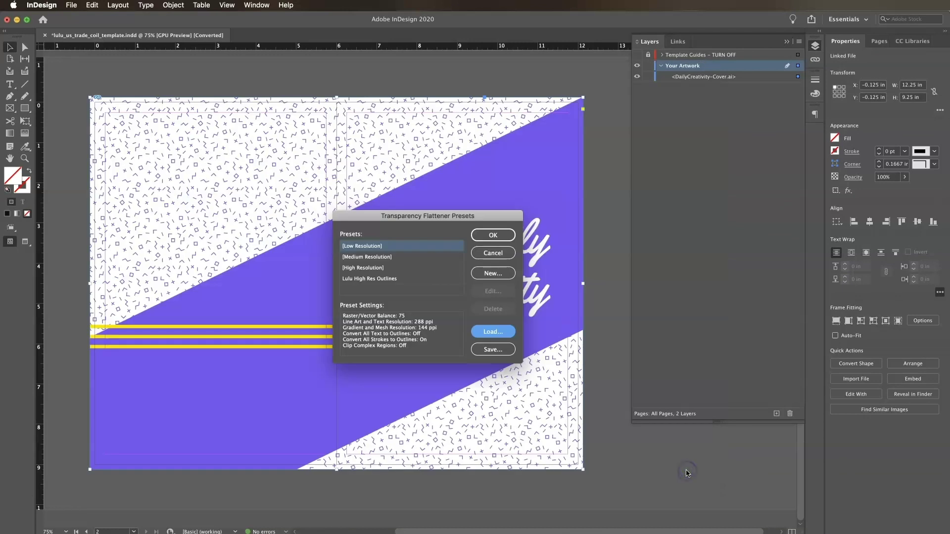
pyautogui.click(389, 279)
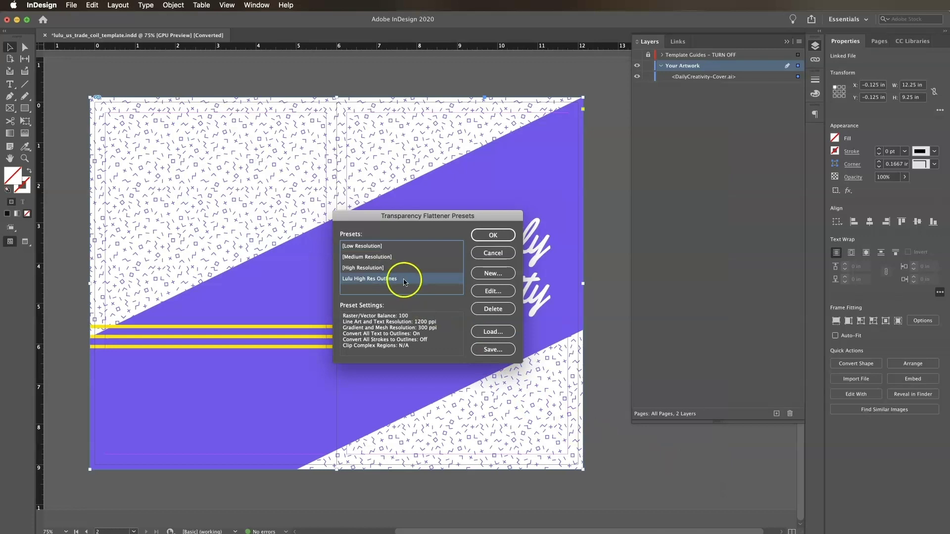
pyautogui.click(489, 238)
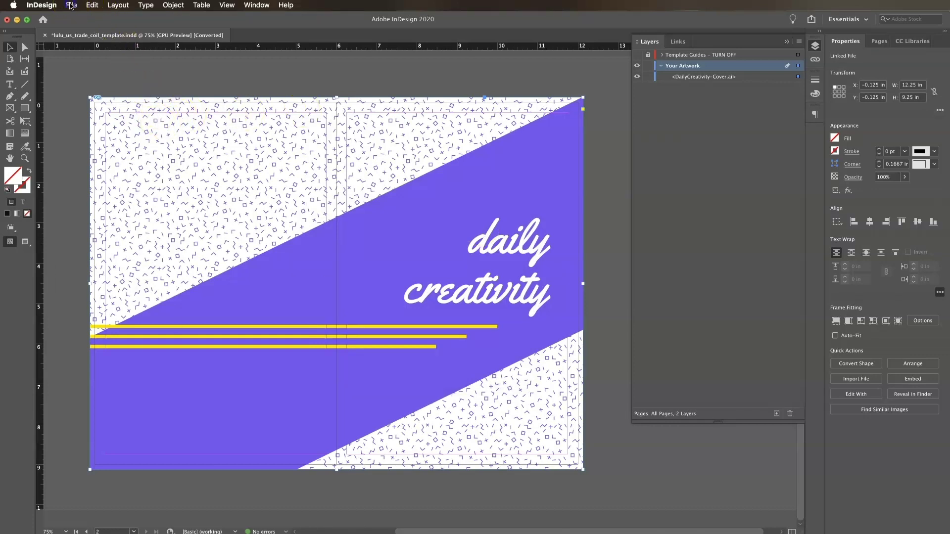
# Step: Load Lulu-Cover-Print-PDF.joboptions from the Adobe PDF Job Options folder into Adobe PDF Presets
pyautogui.click(72, 6)
pyautogui.moveTo(128, 178)
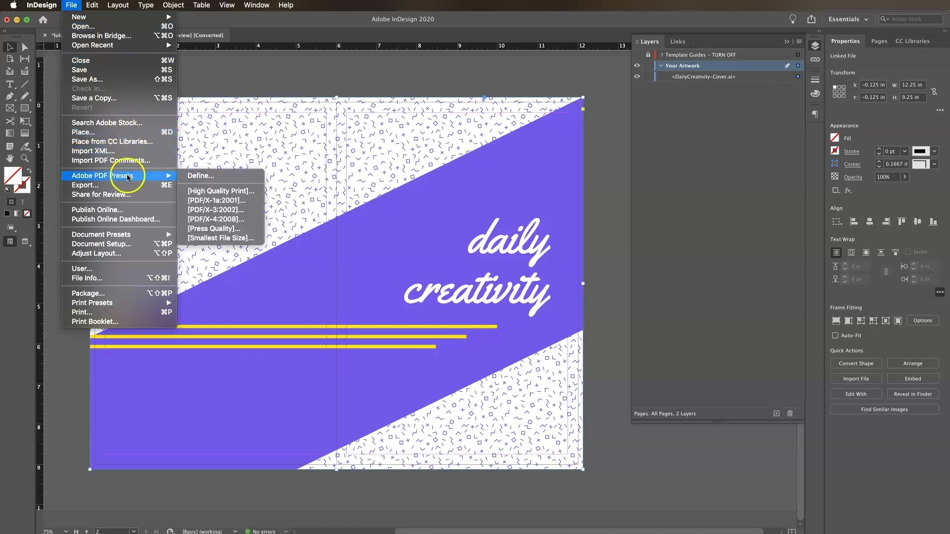
pyautogui.click(212, 177)
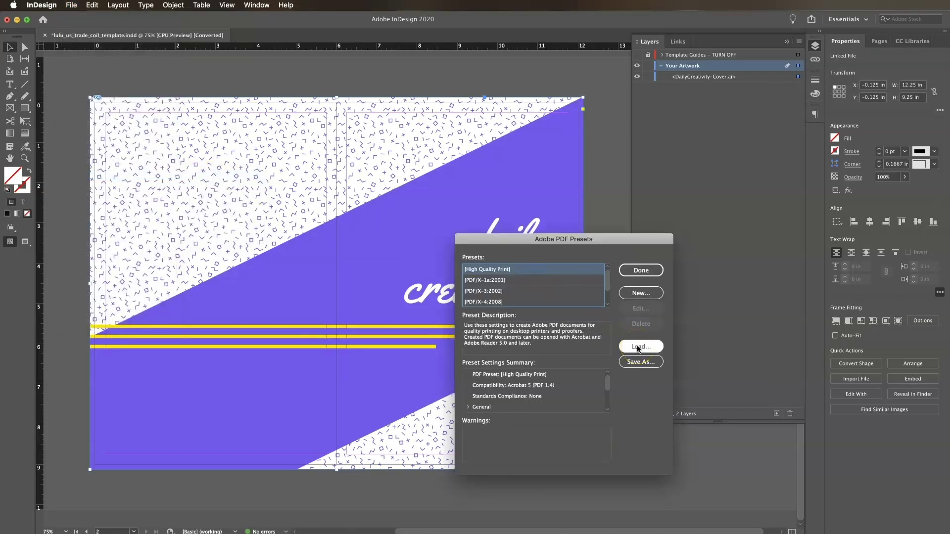
pyautogui.click(640, 347)
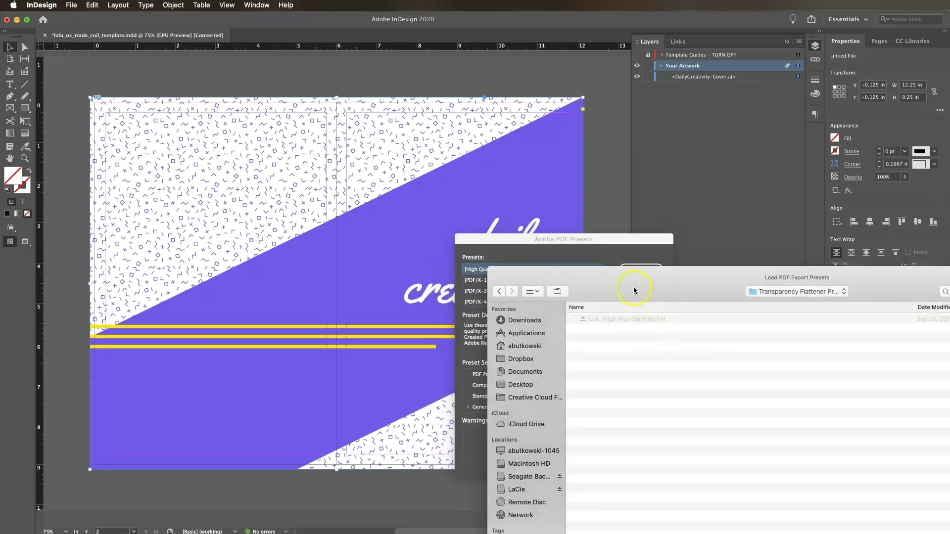
pyautogui.moveTo(608, 255); pyautogui.dragTo(219, 49)
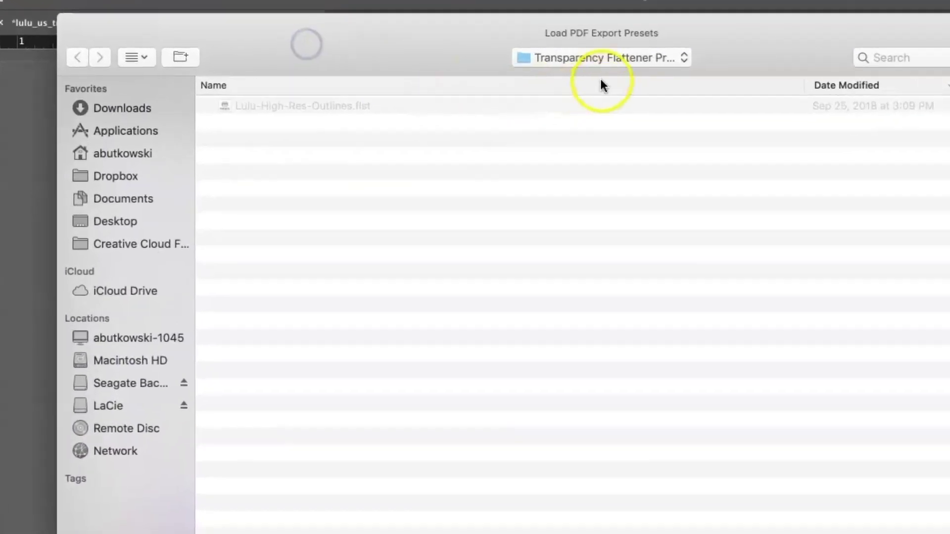
pyautogui.click(384, 56)
pyautogui.click(618, 75)
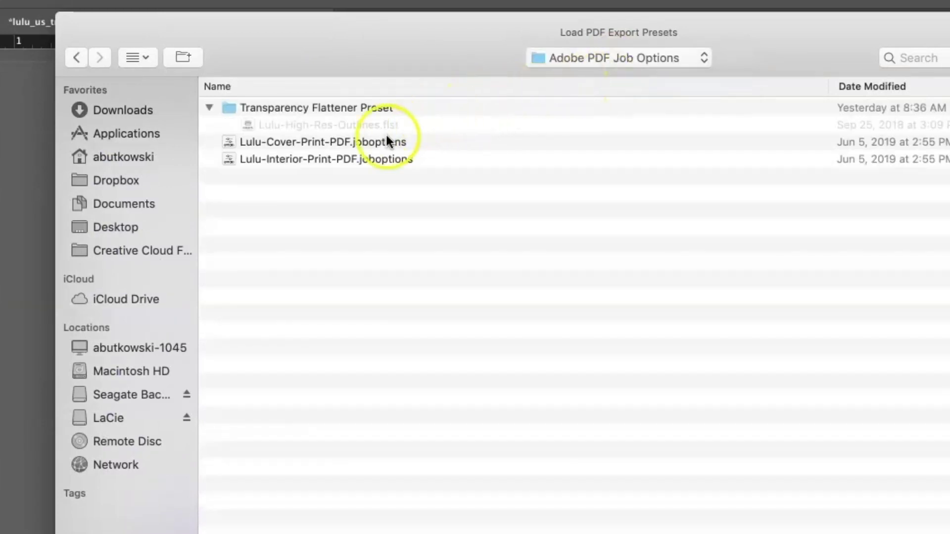
pyautogui.click(346, 143)
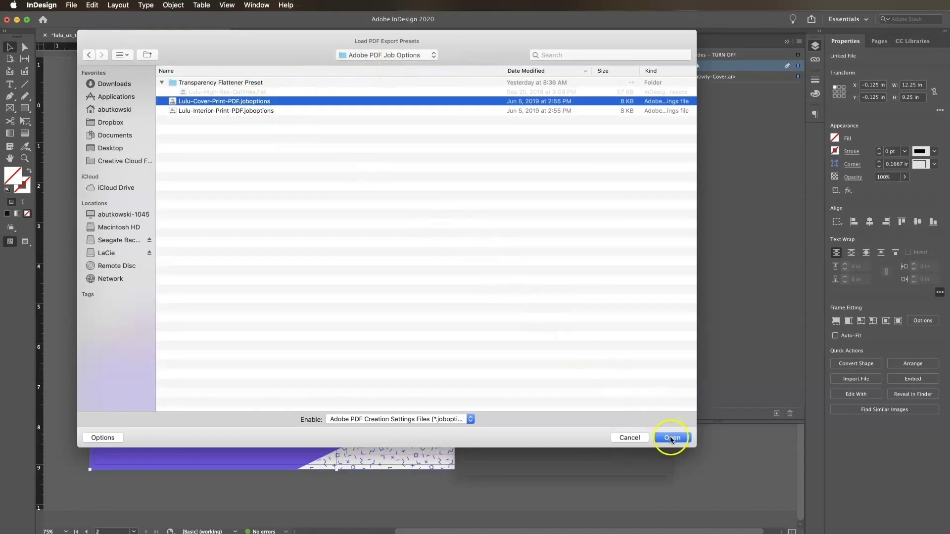
pyautogui.click(671, 438)
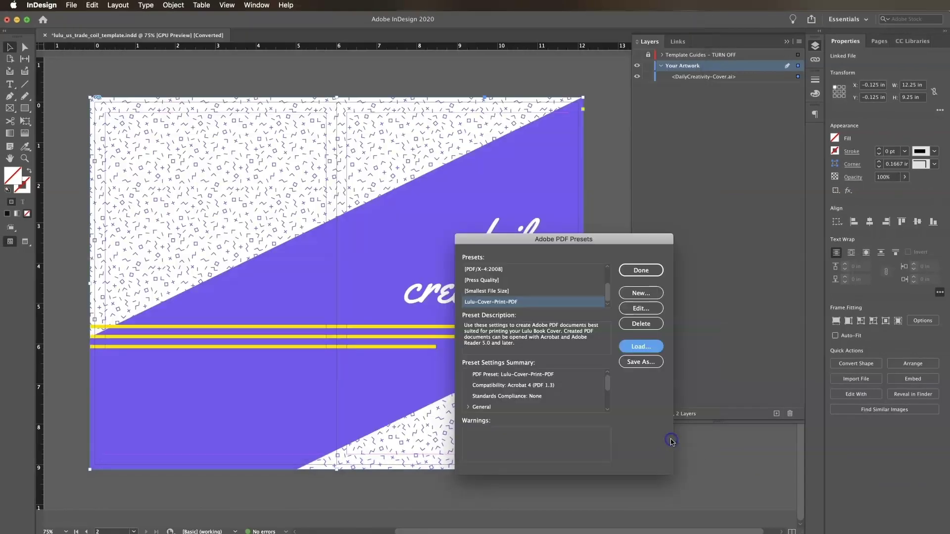
pyautogui.click(512, 303)
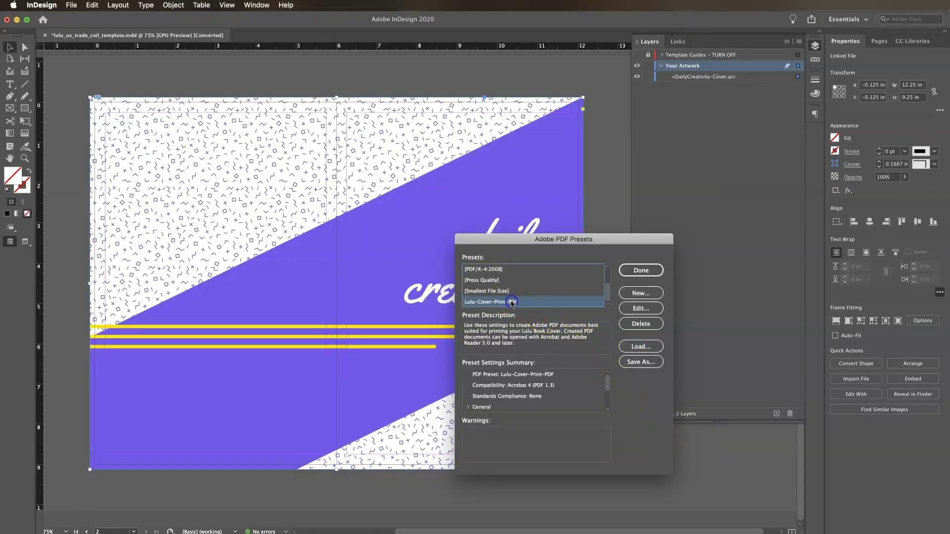
# Step: Export using the Lulu-Cover-Print-PDF preset, naming the file DailyCreativity-Cover-PDF in 0820_NotebookDemo
pyautogui.click(641, 271)
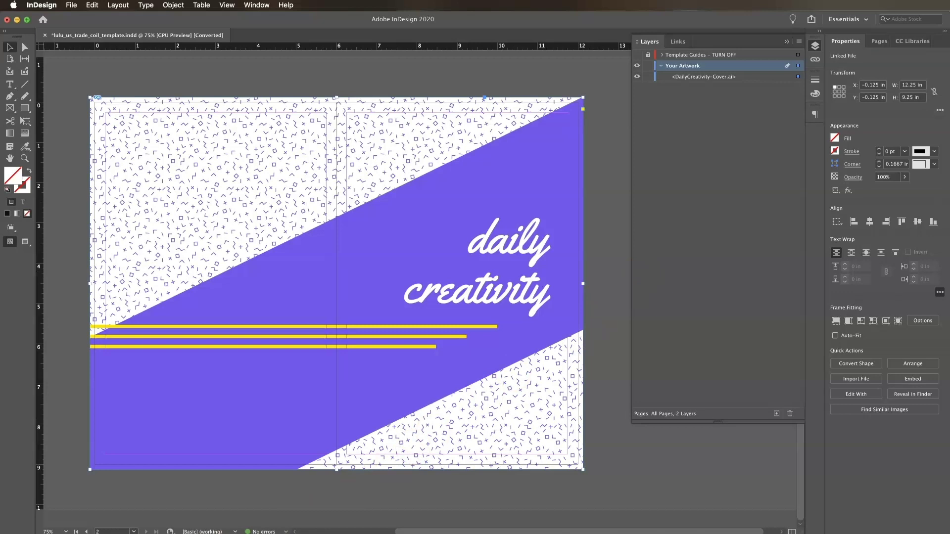
pyautogui.click(72, 5)
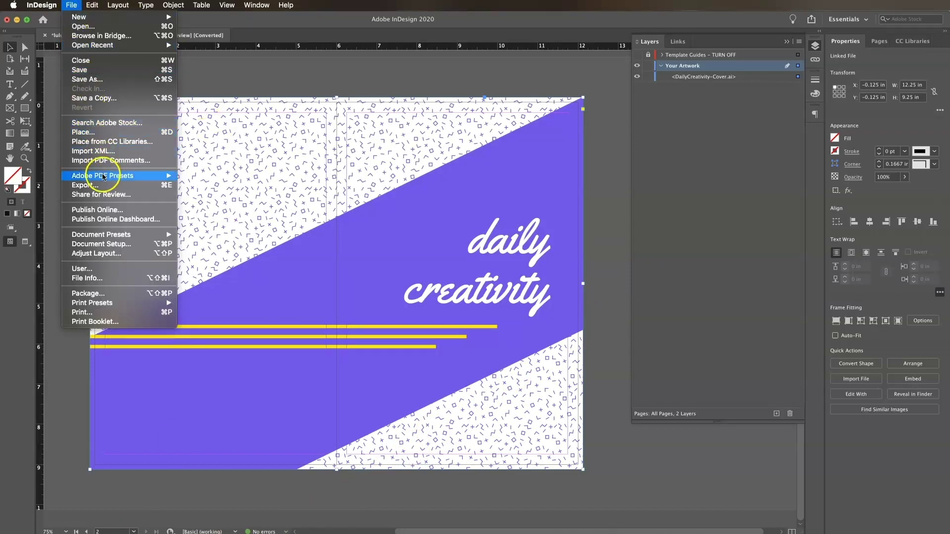
pyautogui.moveTo(102, 176)
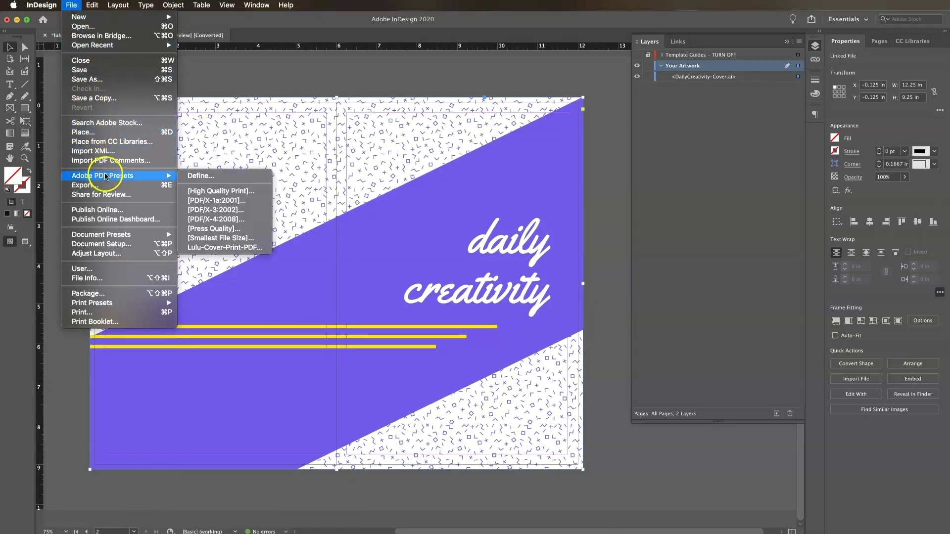
pyautogui.click(234, 248)
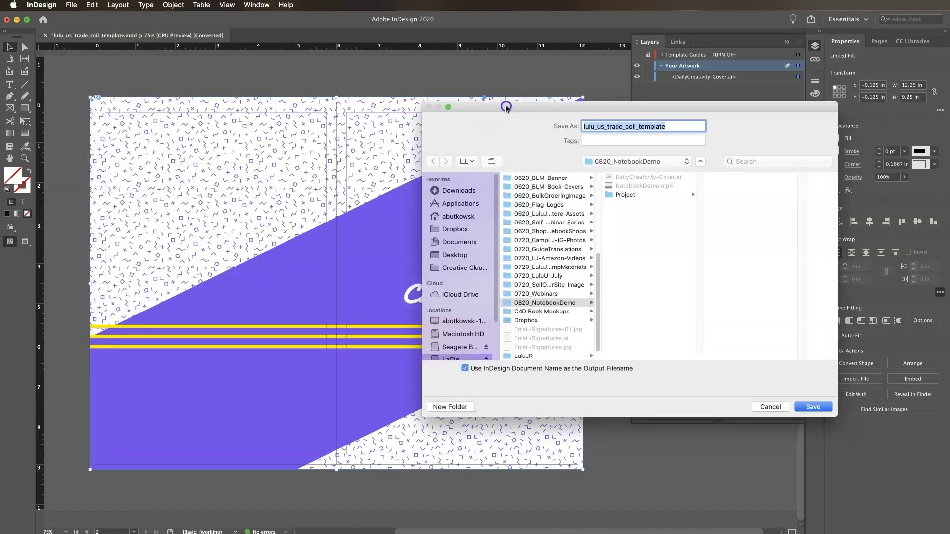
pyautogui.moveTo(504, 102); pyautogui.dragTo(305, 103)
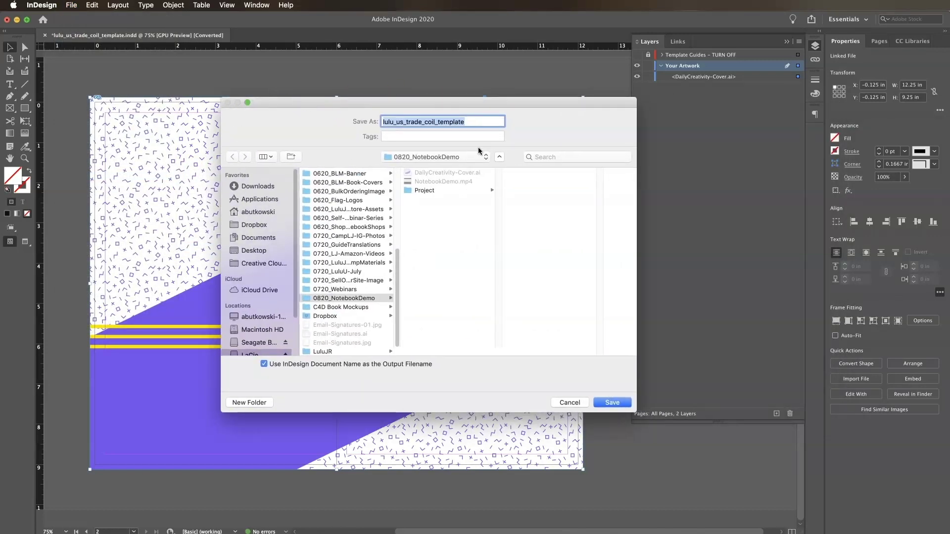
pyautogui.write('DailyCreativity-Cover-PDF')
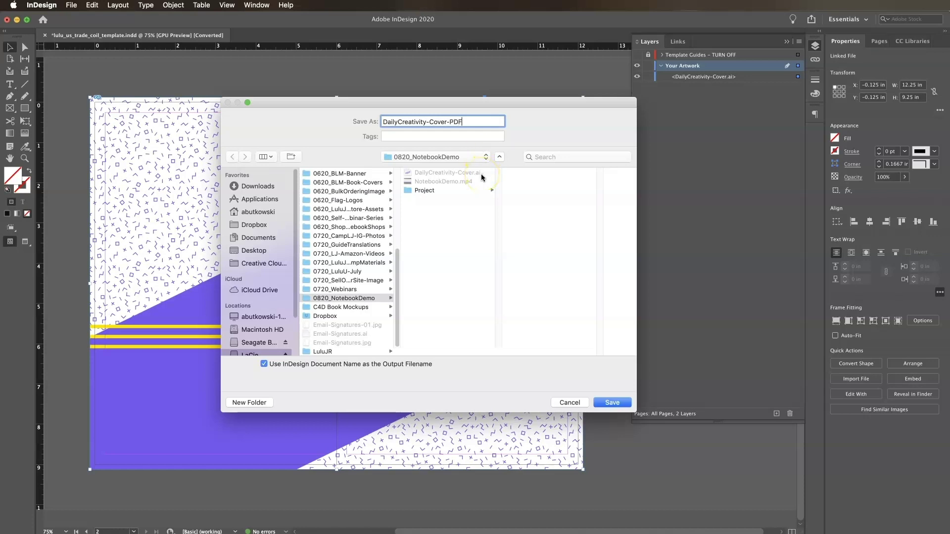
# Step: Save the cover print PDF and export it with spreads and the document's bleed settings
pyautogui.click(607, 403)
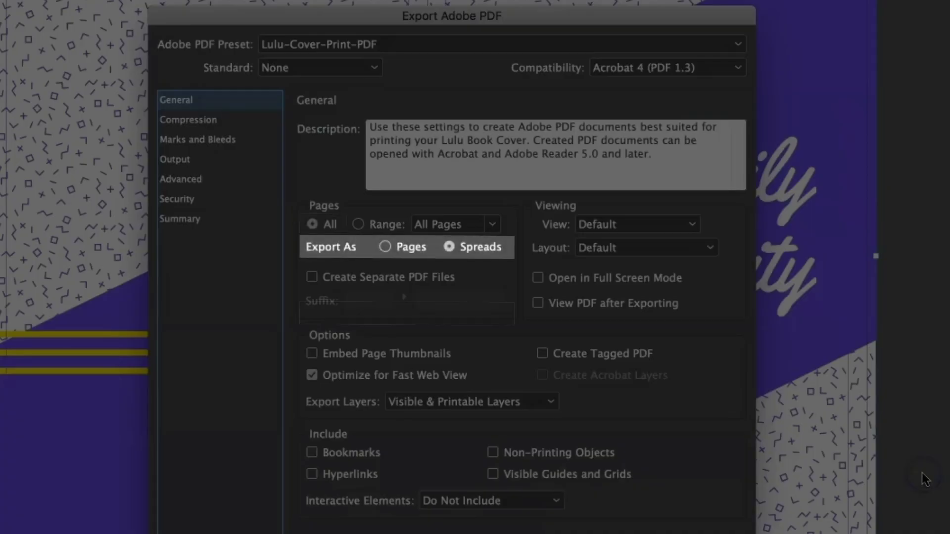
pyautogui.click(197, 140)
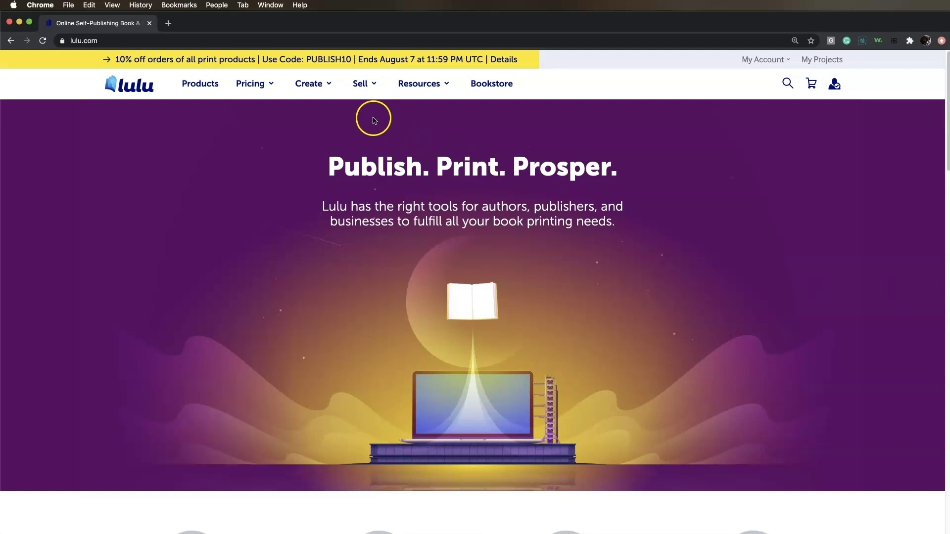
# Step: Start a new Lulu book project set to Print Your Book
pyautogui.click(313, 85)
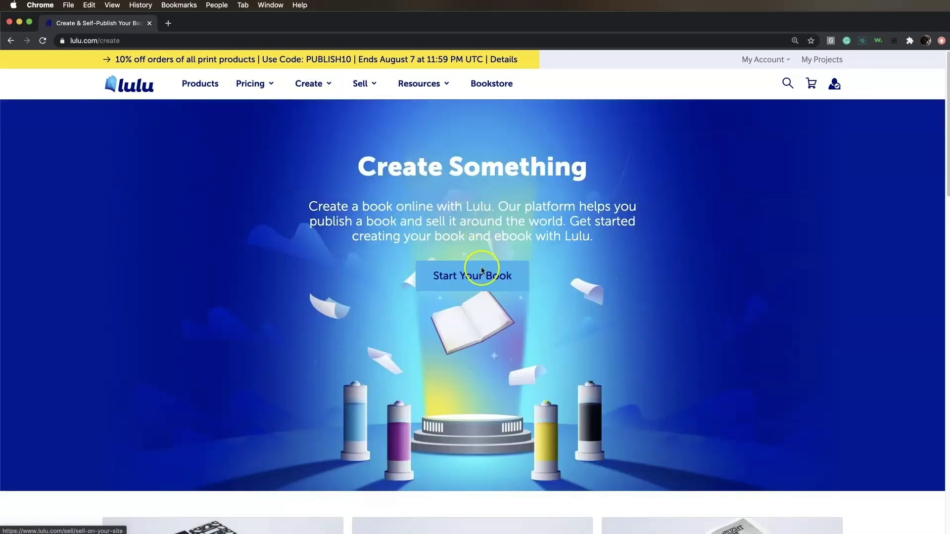
pyautogui.click(479, 276)
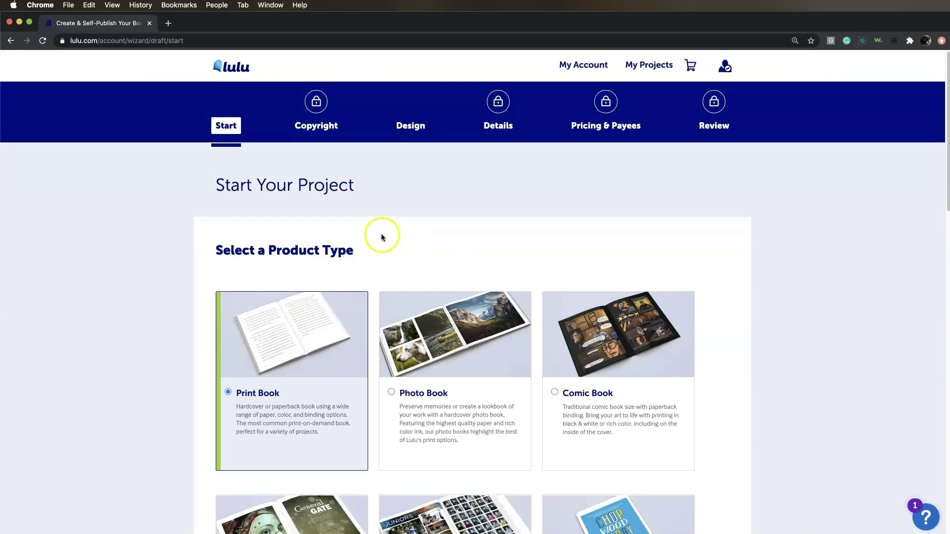
pyautogui.scroll(-3, 366, 237)
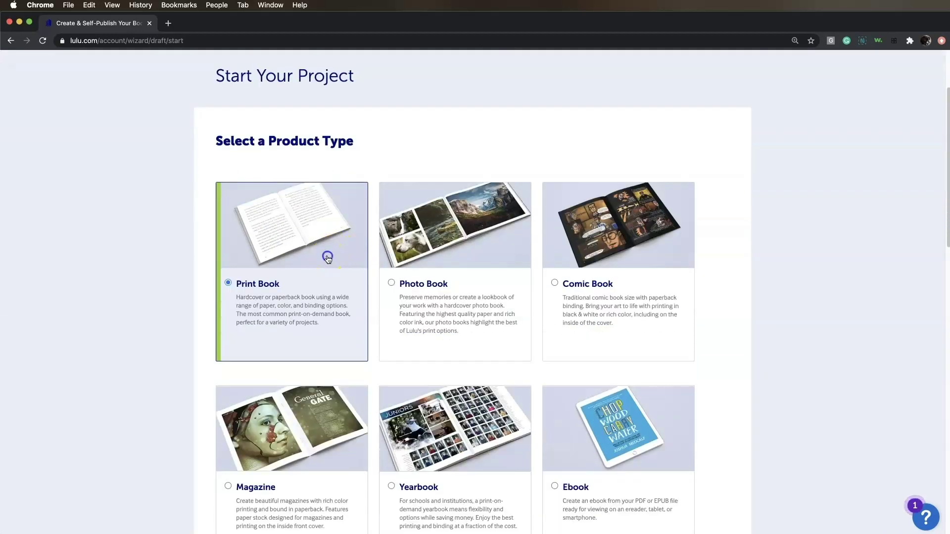
pyautogui.scroll(-8, 328, 259)
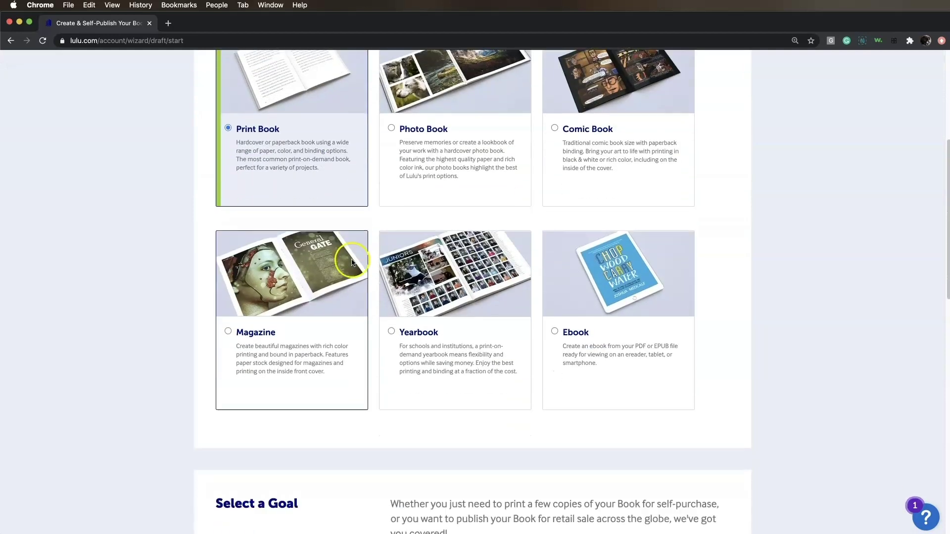
pyautogui.scroll(-4, 353, 263)
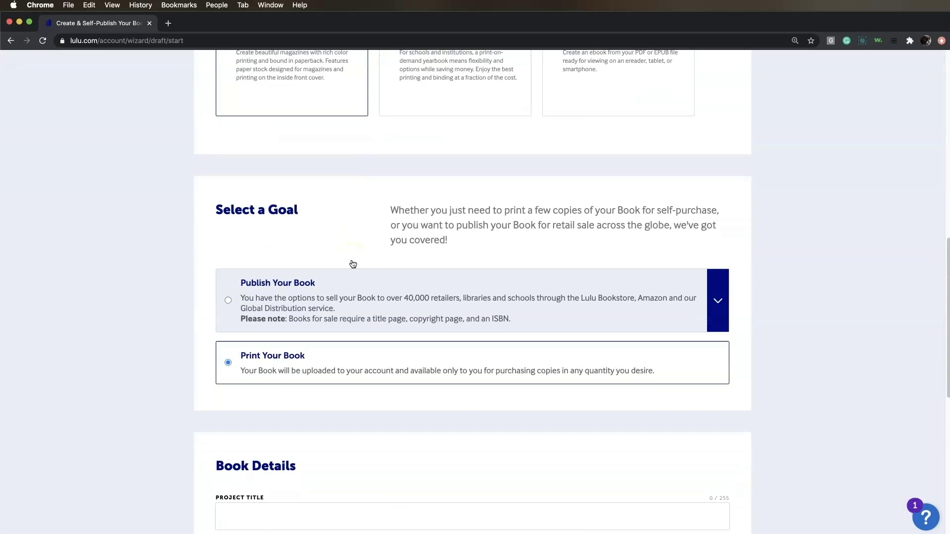
pyautogui.scroll(-2, 353, 263)
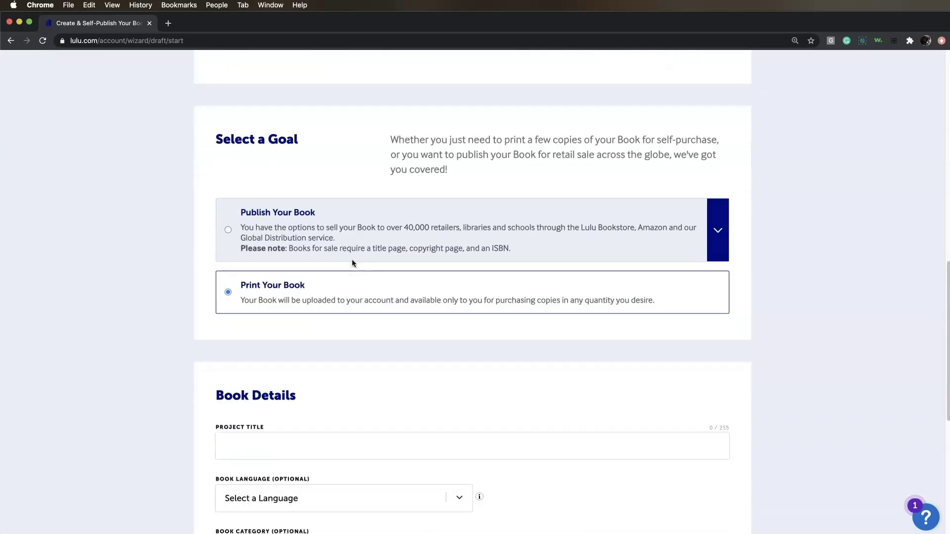
pyautogui.click(336, 288)
pyautogui.scroll(-5, 335, 286)
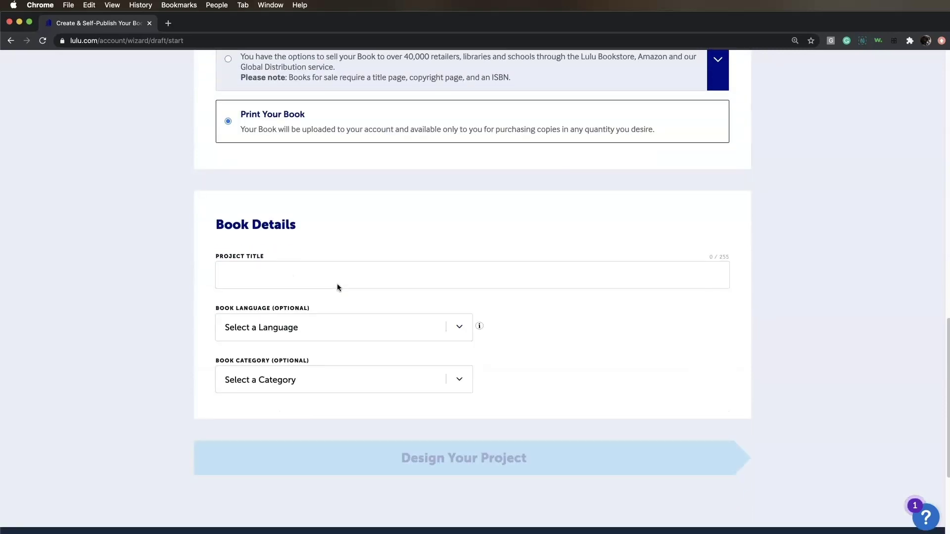
# Step: Title the project 'Daily Creativity Notebook', in English, under Crafts & Hobbies
pyautogui.click(335, 275)
pyautogui.write('Daily Creativity Notebook')
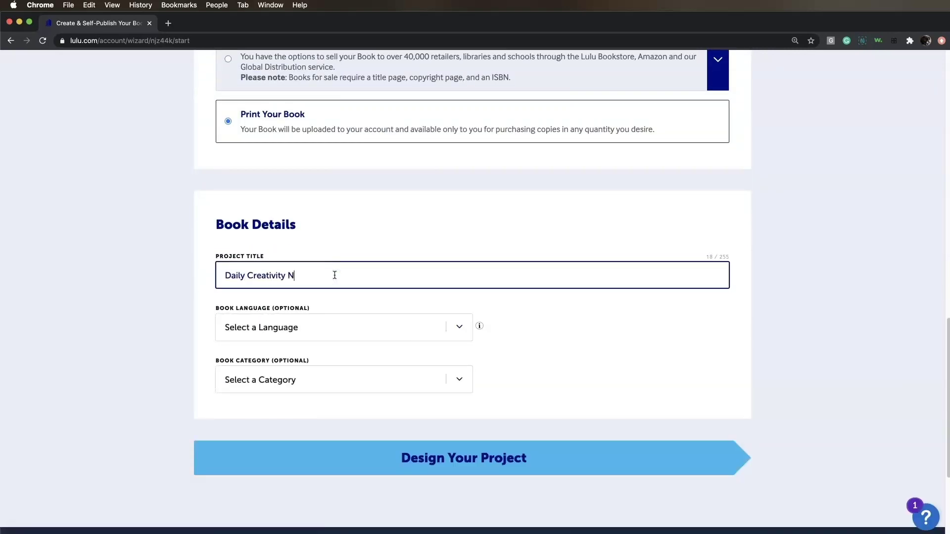
pyautogui.click(459, 327)
pyautogui.click(463, 326)
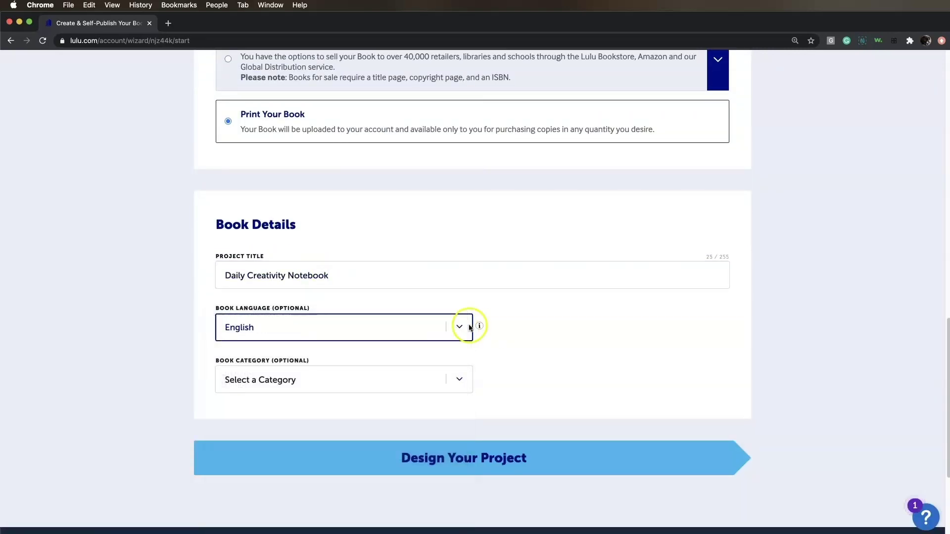
pyautogui.click(457, 379)
pyautogui.click(316, 460)
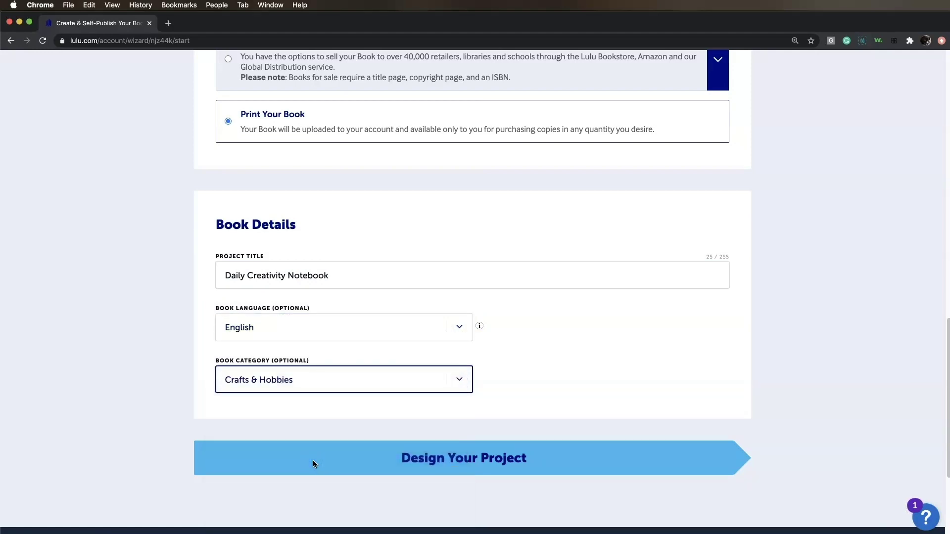
# Step: Continue to the design step and upload the blank 100-page interior PDF
pyautogui.click(504, 462)
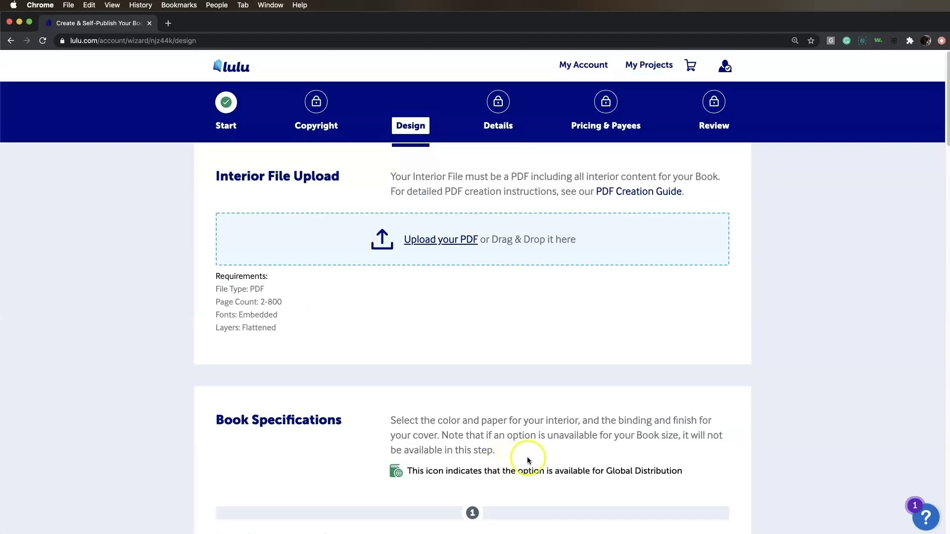
pyautogui.press('super+Tab')
pyautogui.moveTo(435, 254); pyautogui.dragTo(251, 240)
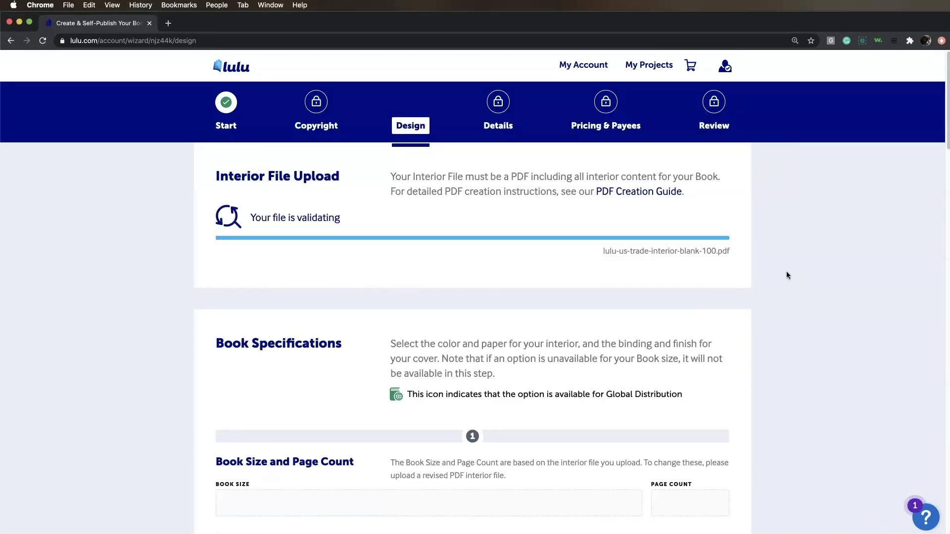
pyautogui.click(779, 257)
pyautogui.scroll(-2, 780, 260)
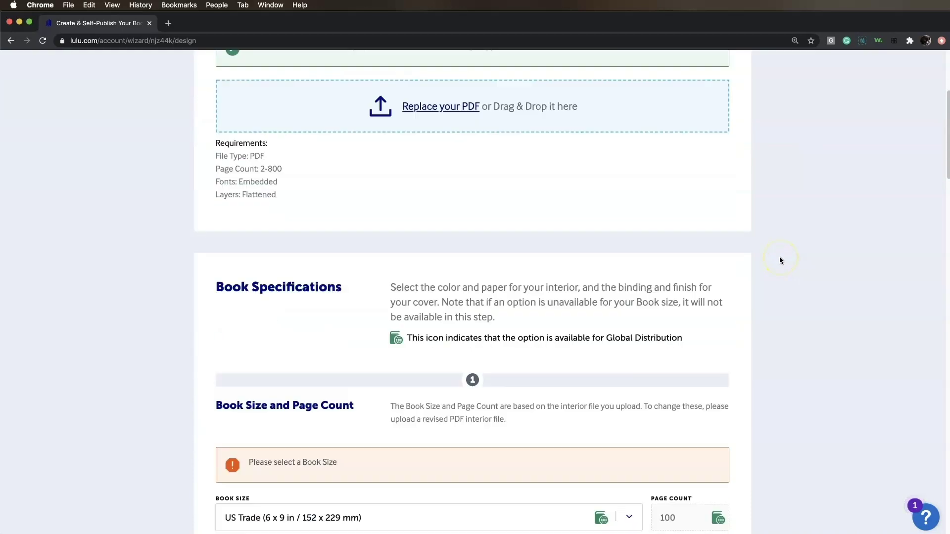
pyautogui.scroll(-6, 779, 257)
# Step: Choose US Trade size, Black & White Standard ink, 60# White paper, Coil Bound and Matte cover
pyautogui.click(619, 343)
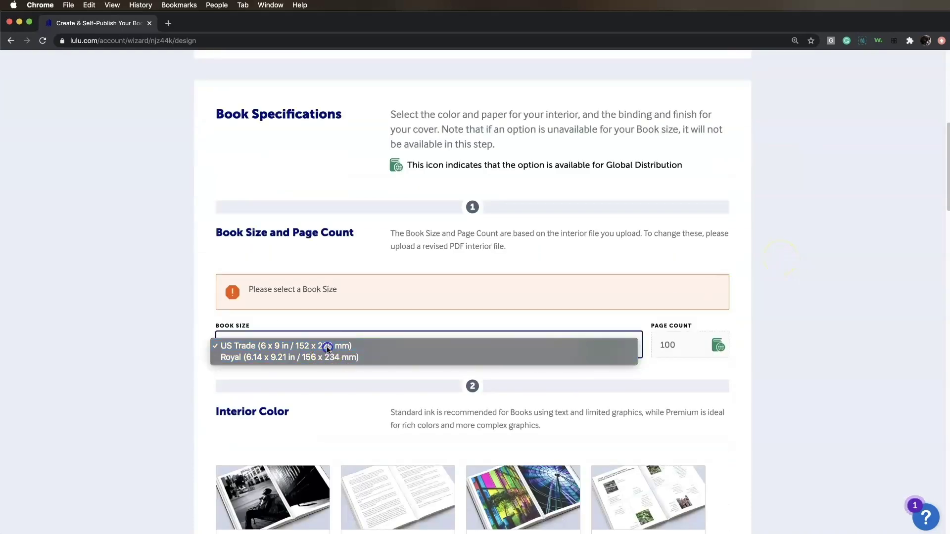
pyautogui.click(327, 350)
pyautogui.scroll(-1, 819, 292)
pyautogui.scroll(-5, 781, 280)
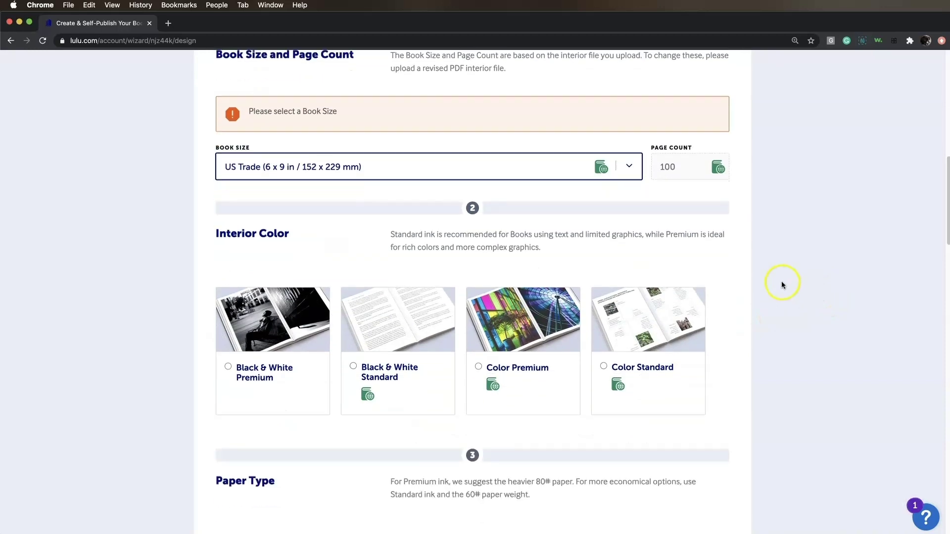
pyautogui.click(414, 384)
pyautogui.scroll(-5, 785, 322)
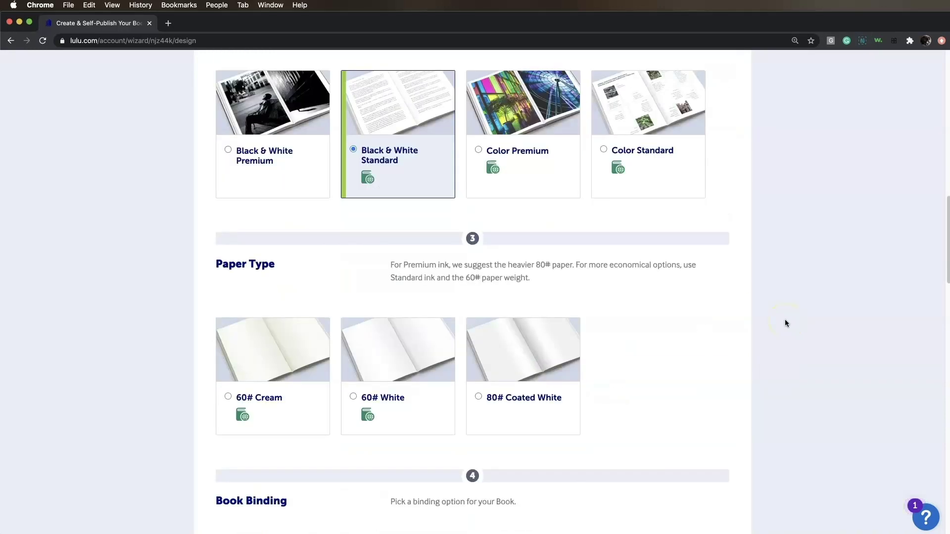
pyautogui.click(407, 395)
pyautogui.scroll(-7, 540, 407)
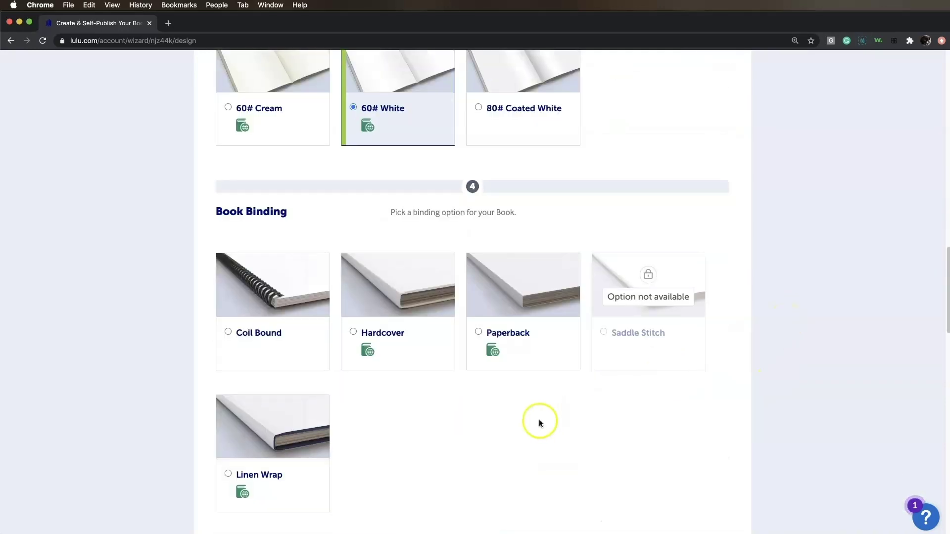
pyautogui.click(291, 352)
pyautogui.scroll(-8, 664, 388)
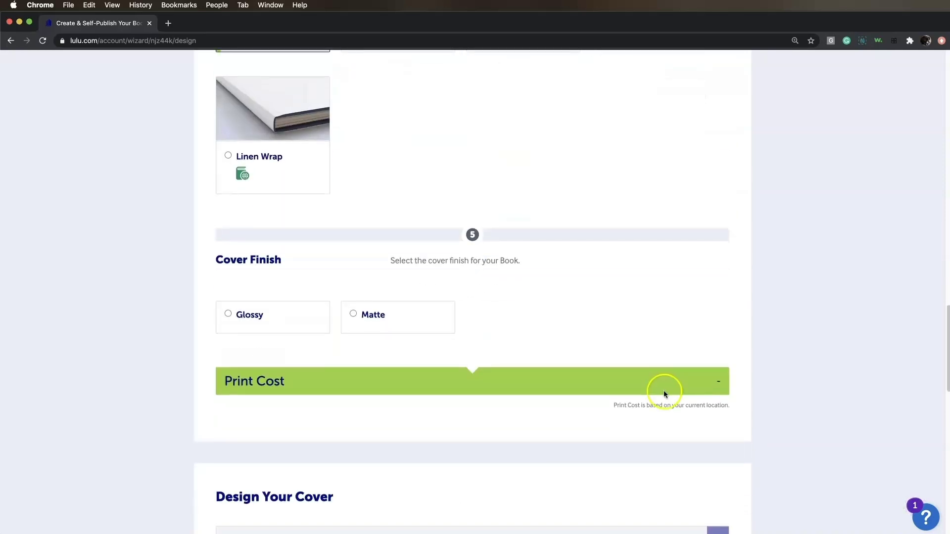
pyautogui.click(410, 319)
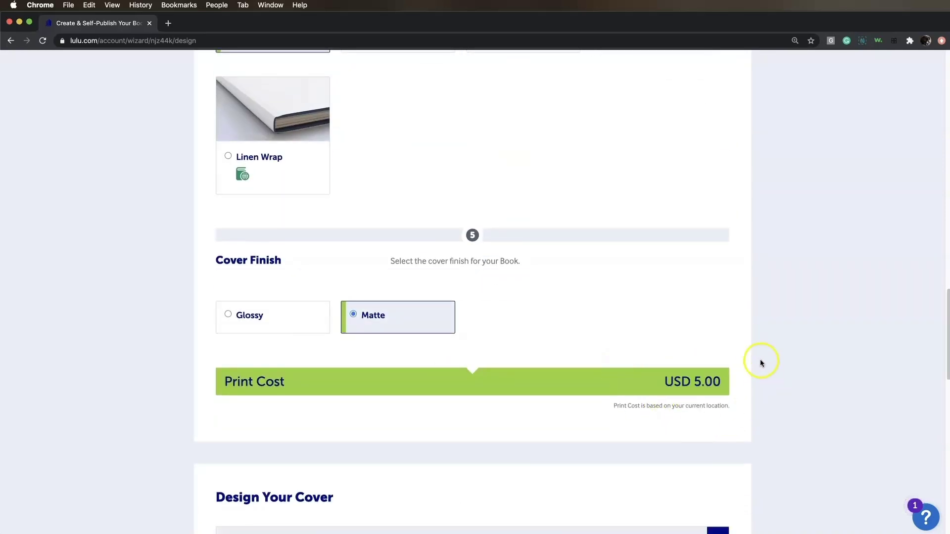
pyautogui.scroll(-9, 768, 326)
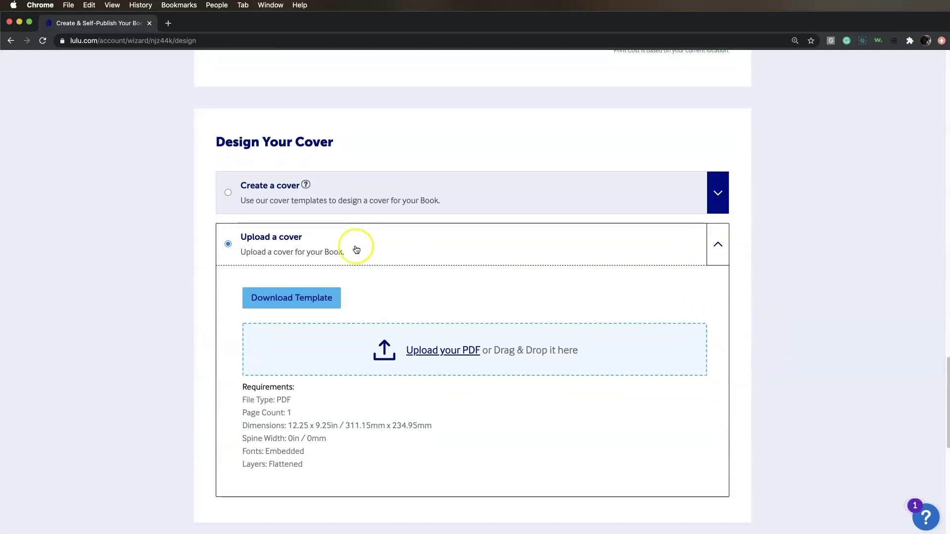
# Step: Upload DailyCreativity_Cover-PDF.pdf as the finished cover
pyautogui.click(339, 254)
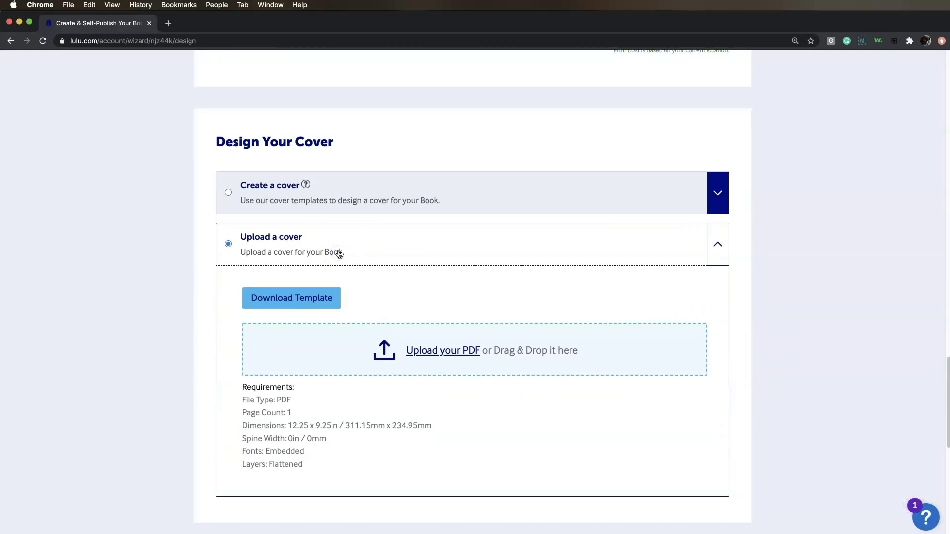
pyautogui.press('super+Tab')
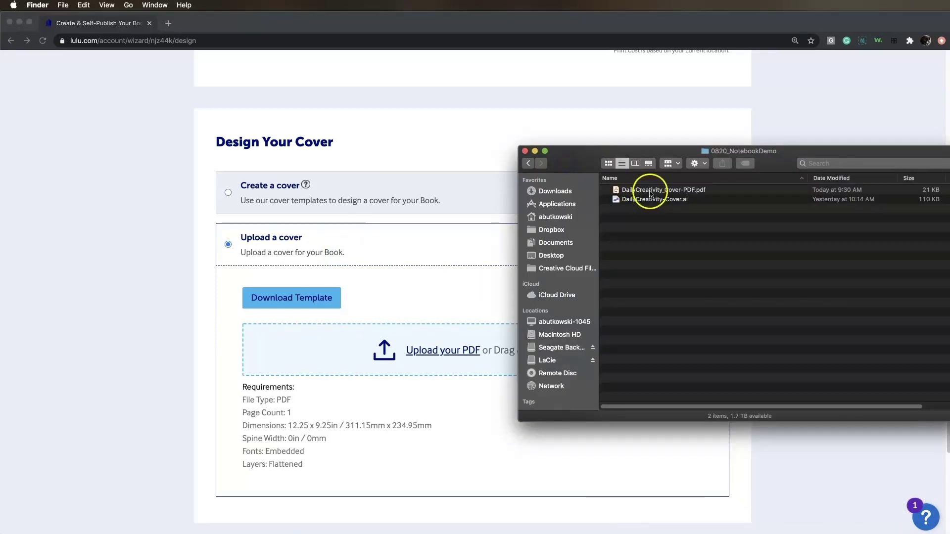
pyautogui.click(648, 190)
pyautogui.moveTo(645, 191); pyautogui.dragTo(406, 349)
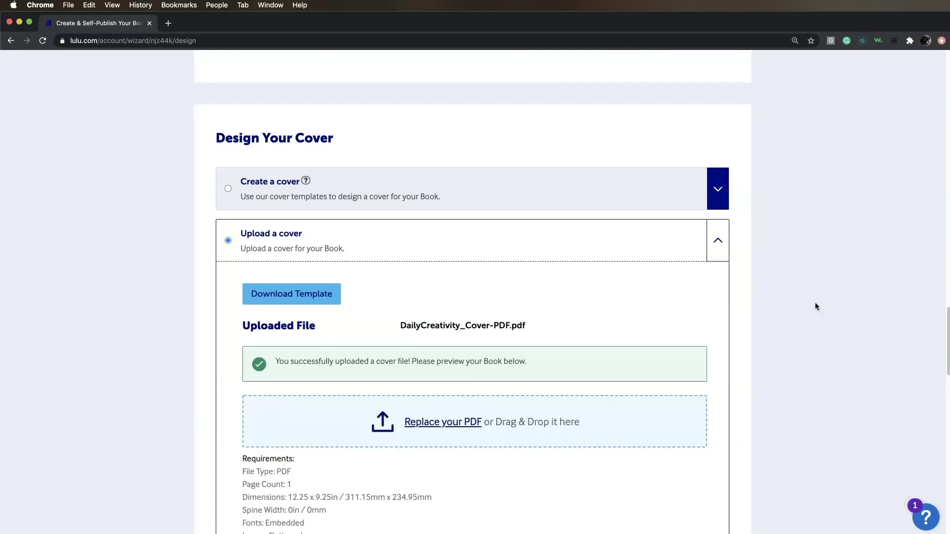
# Step: Toggle the Margin, Bleed, Folds and Trim guides in the cover preview
pyautogui.scroll(-10, 815, 302)
pyautogui.scroll(2, 812, 301)
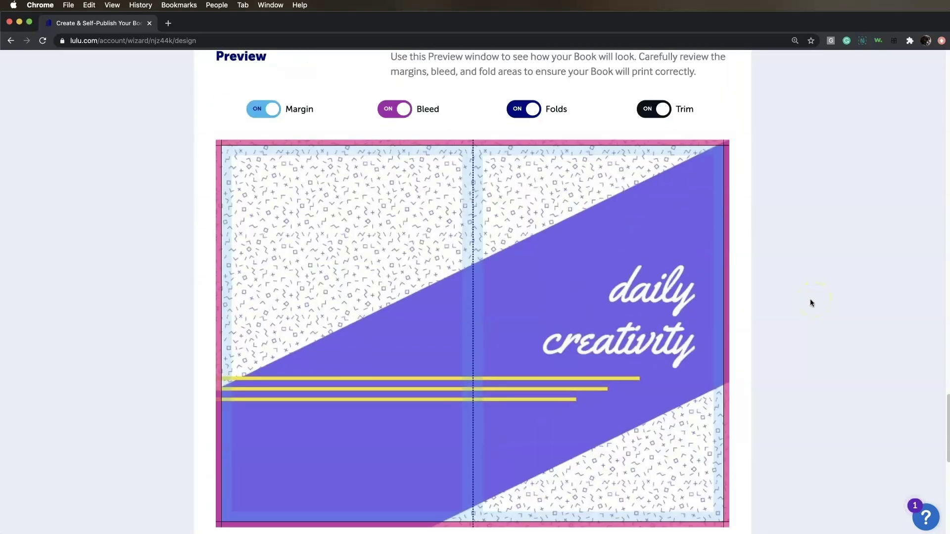
pyautogui.click(262, 104)
pyautogui.click(404, 105)
pyautogui.click(409, 109)
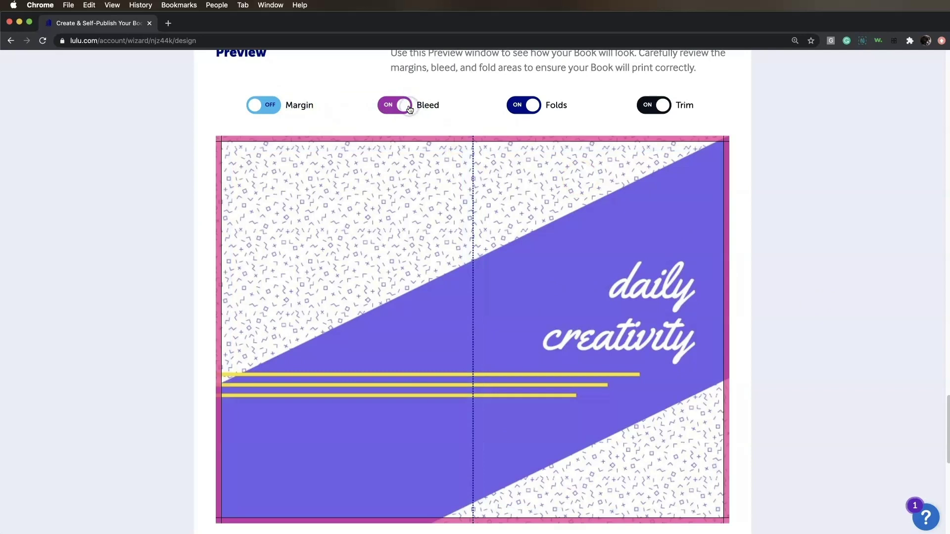
pyautogui.click(525, 105)
pyautogui.click(526, 106)
pyautogui.click(666, 107)
pyautogui.click(667, 108)
# Step: Page forward through the preview spreads, then return to the cover
pyautogui.scroll(-3, 836, 154)
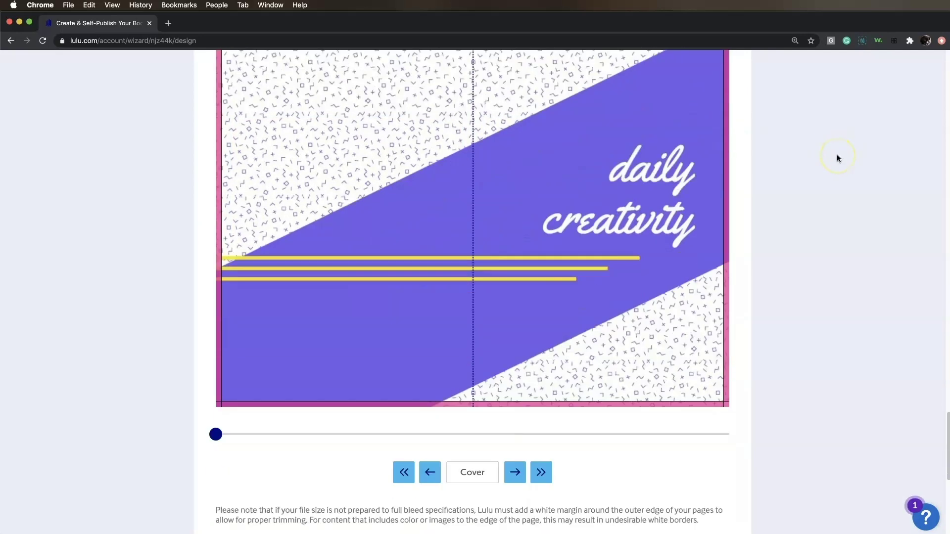
pyautogui.click(515, 472)
pyautogui.click(515, 472)
pyautogui.click(515, 473)
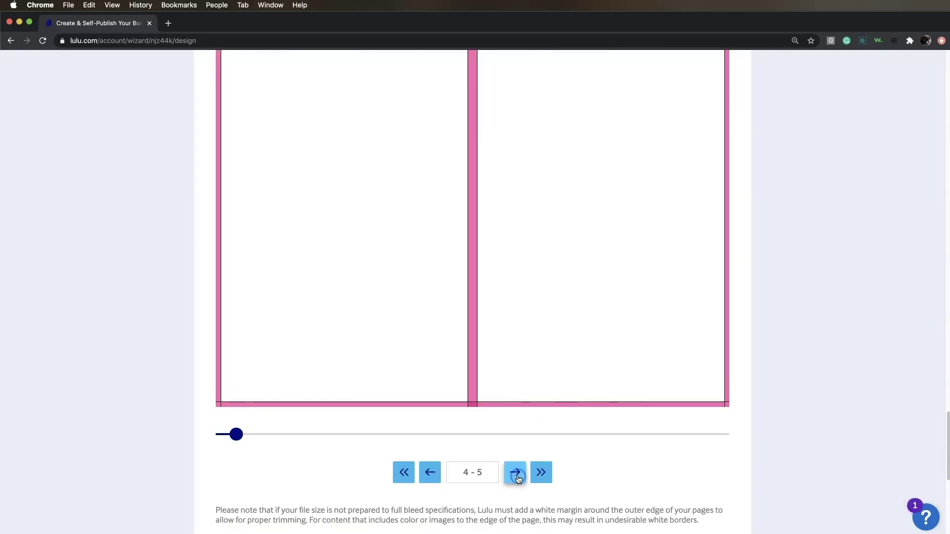
pyautogui.click(430, 472)
pyautogui.click(430, 473)
pyautogui.click(430, 472)
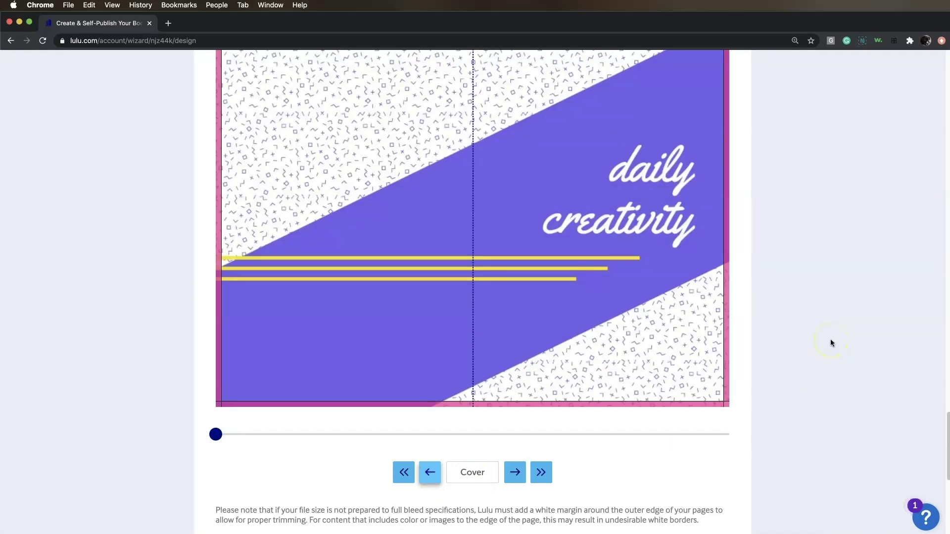
pyautogui.scroll(-3, 830, 340)
pyautogui.scroll(-2, 830, 340)
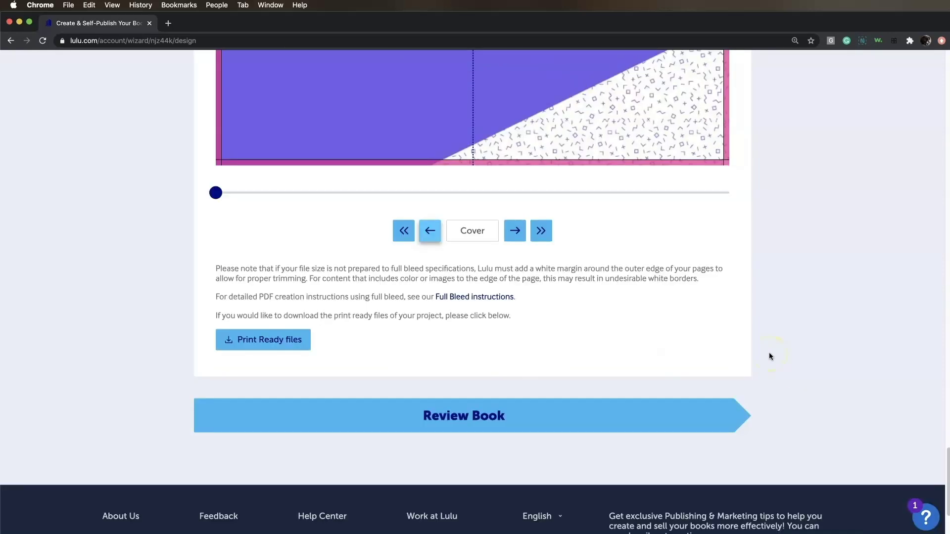
# Step: Open the review step, confirm the book specifications and files, and add the notebook to the cart
pyautogui.click(565, 416)
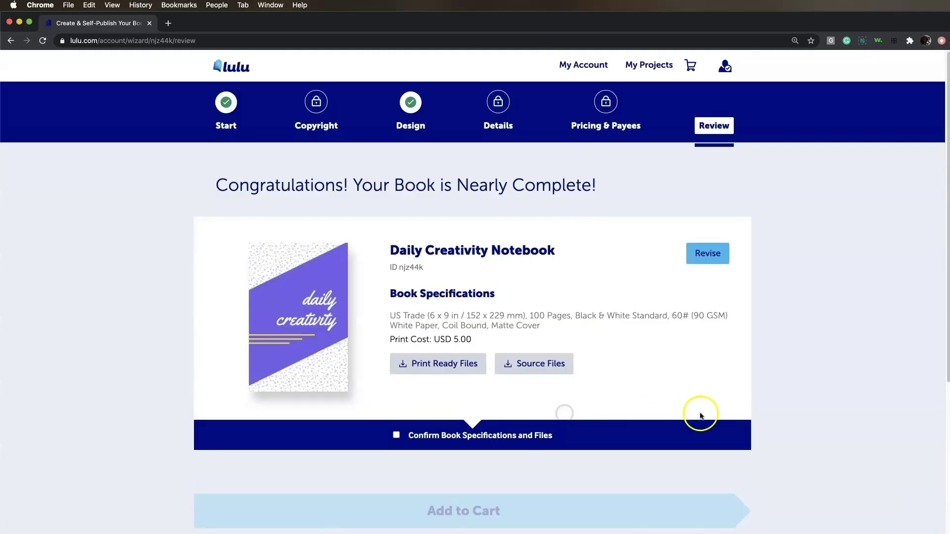
pyautogui.scroll(-2, 792, 373)
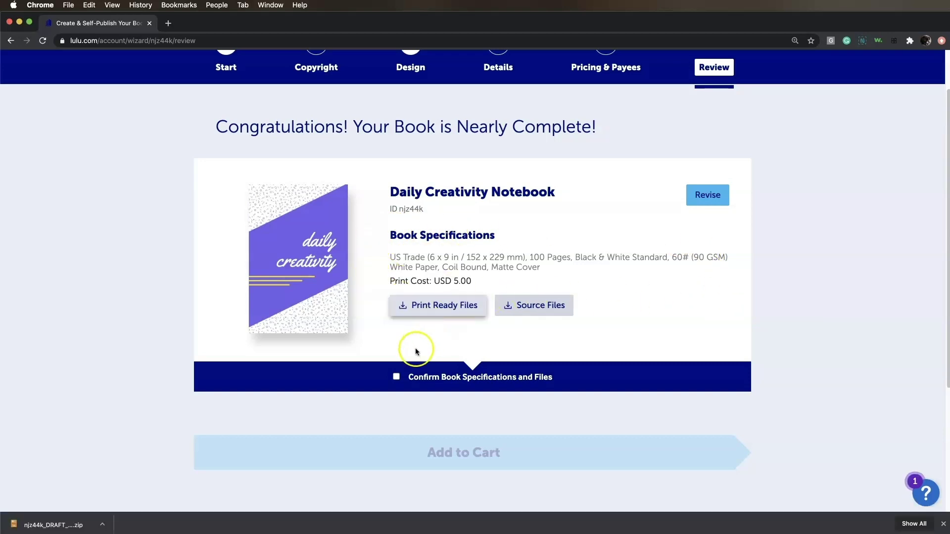
pyautogui.click(397, 377)
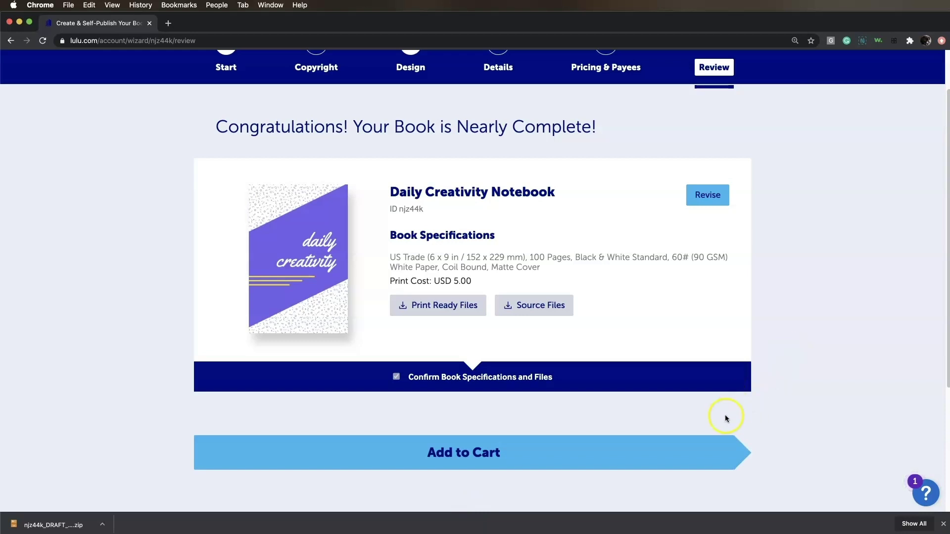
pyautogui.click(676, 454)
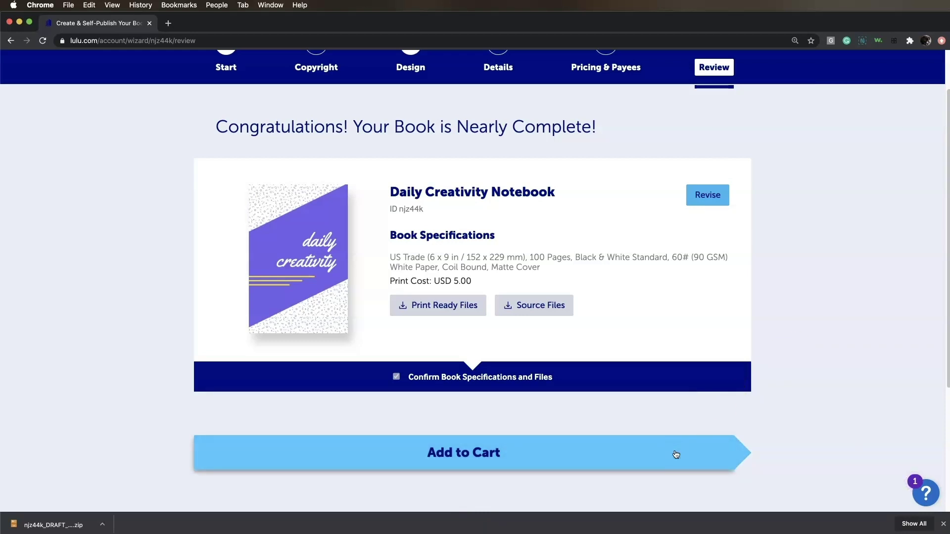